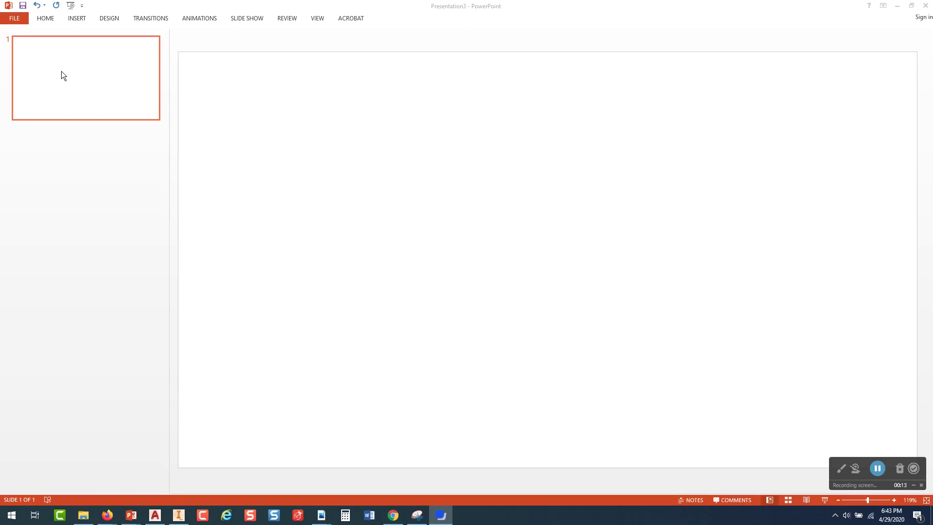
# Create a new blank presentation.
pyautogui.click(12, 21)
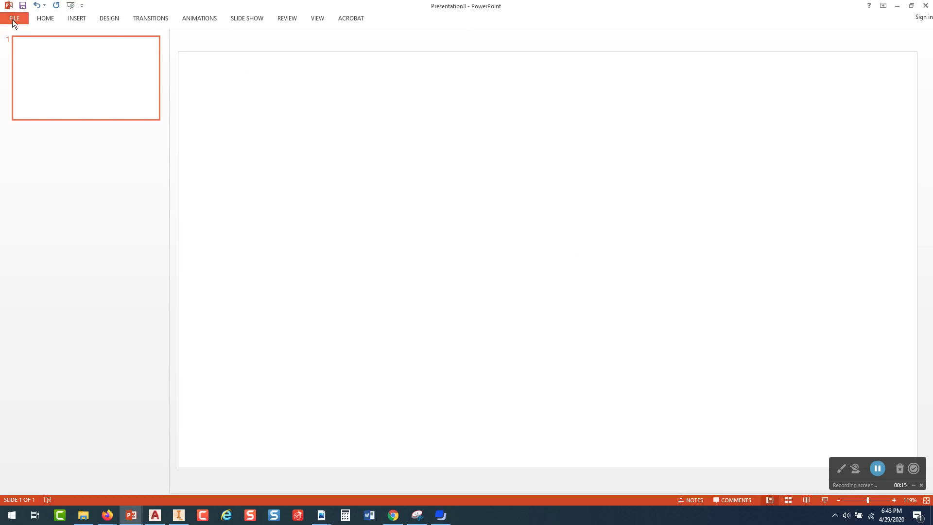
pyautogui.click(15, 21)
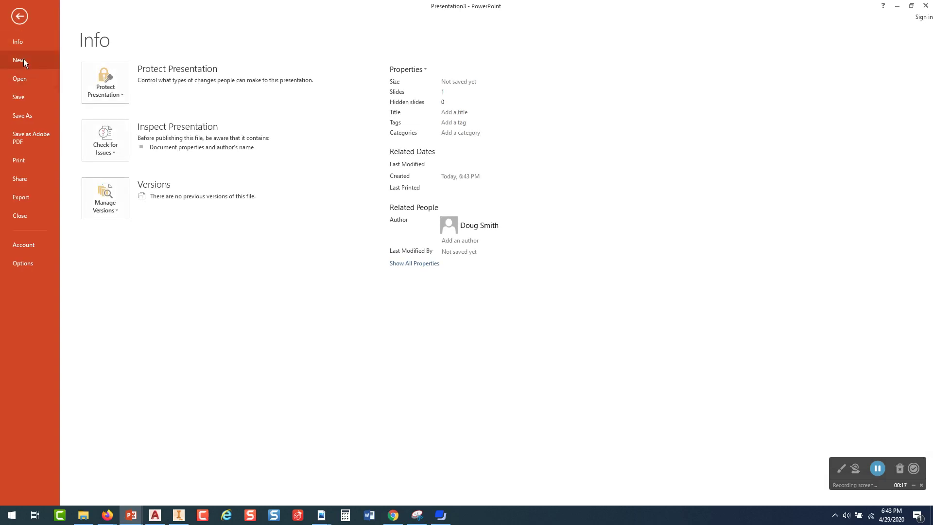
pyautogui.click(21, 60)
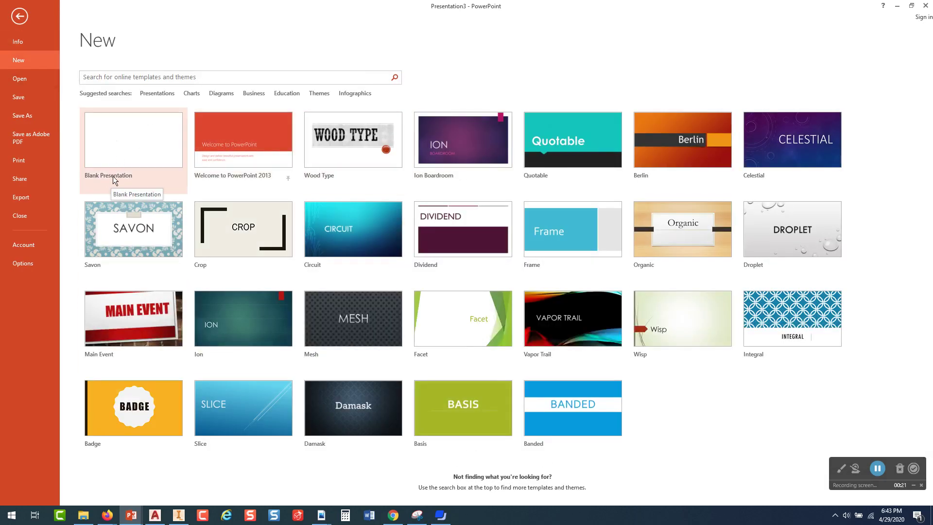
pyautogui.click(145, 135)
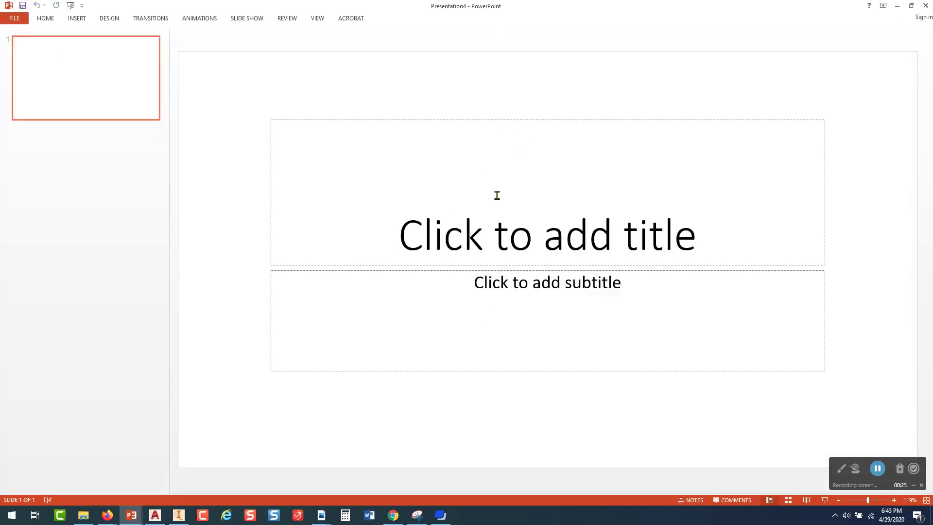
# Delete the title and subtitle placeholders from the first slide.
pyautogui.click(494, 119)
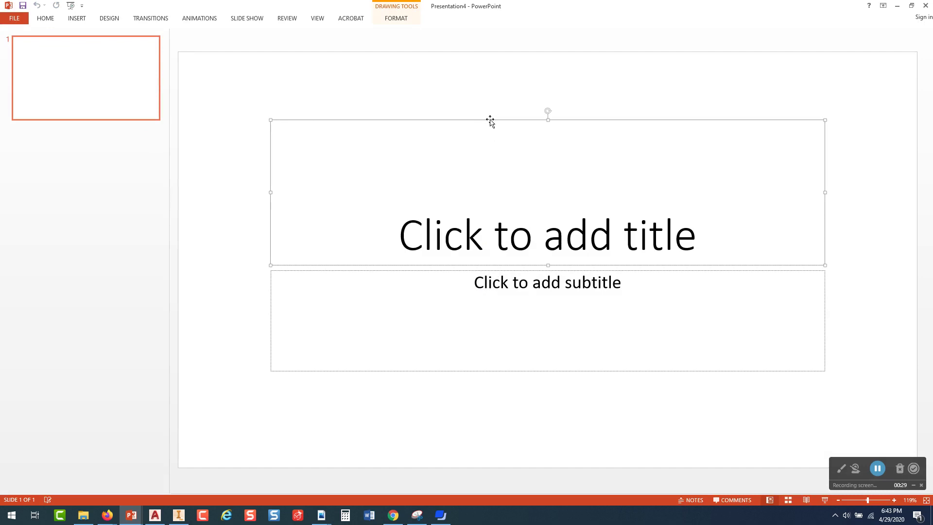
pyautogui.press('Delete')
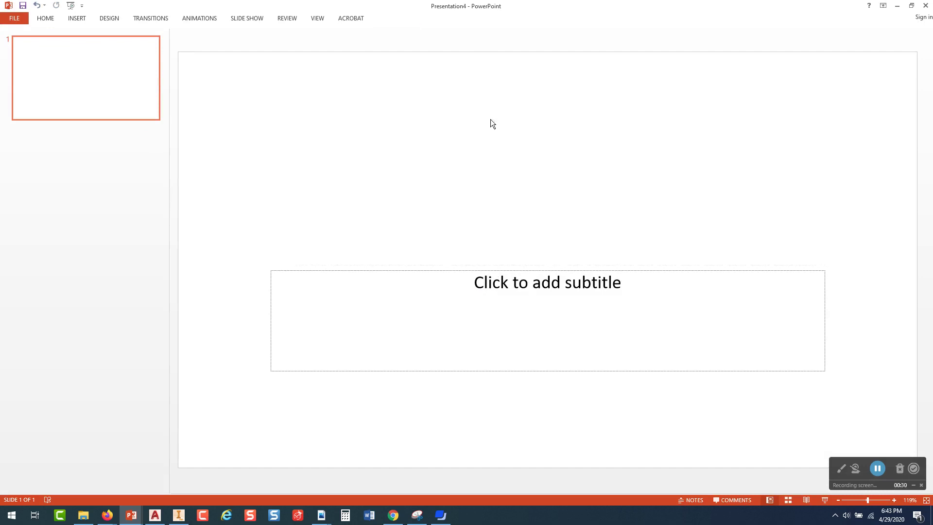
pyautogui.click(442, 270)
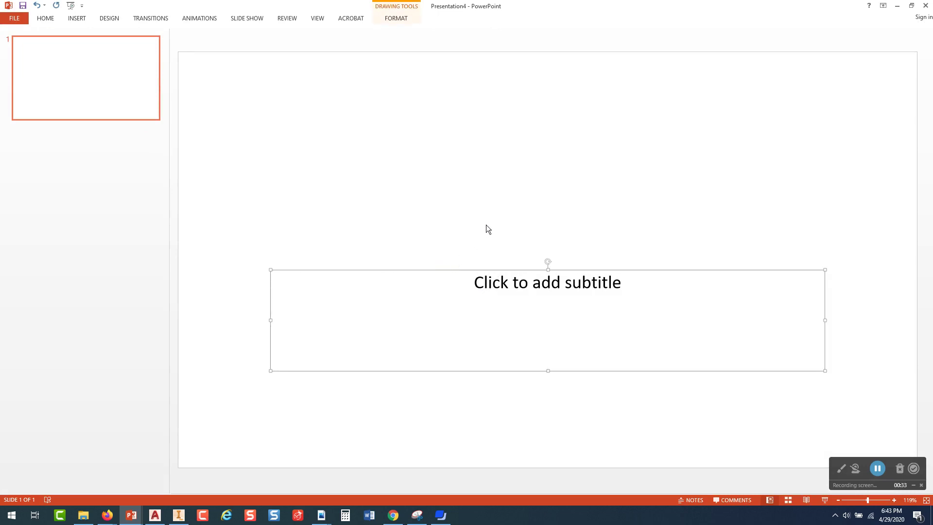
pyautogui.press('Delete')
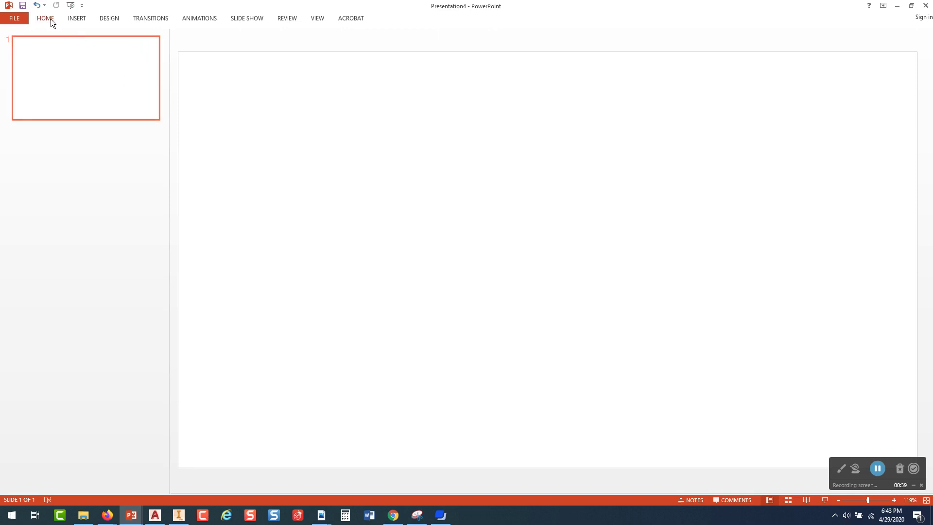
# Set a custom slide size of 17 in wide by 11 in high, scaling the content with Ensure Fit.
pyautogui.click(111, 19)
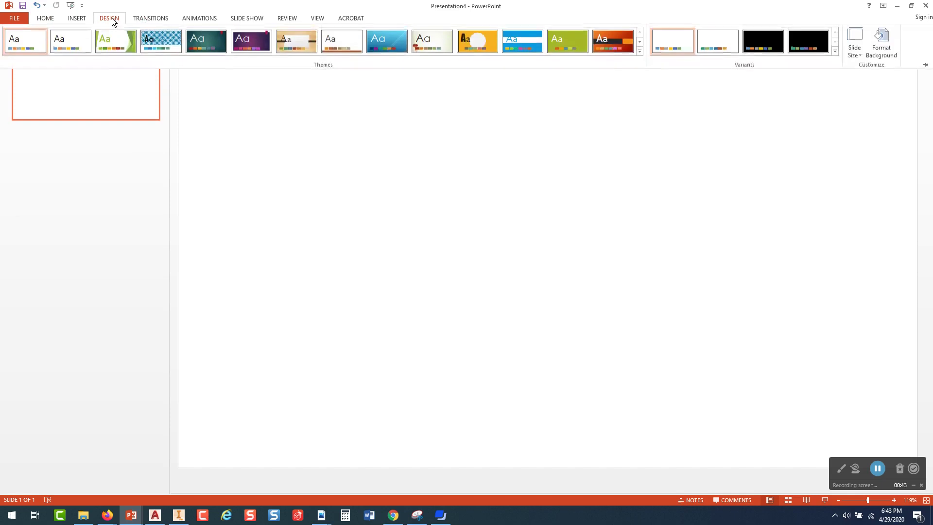
pyautogui.click(861, 57)
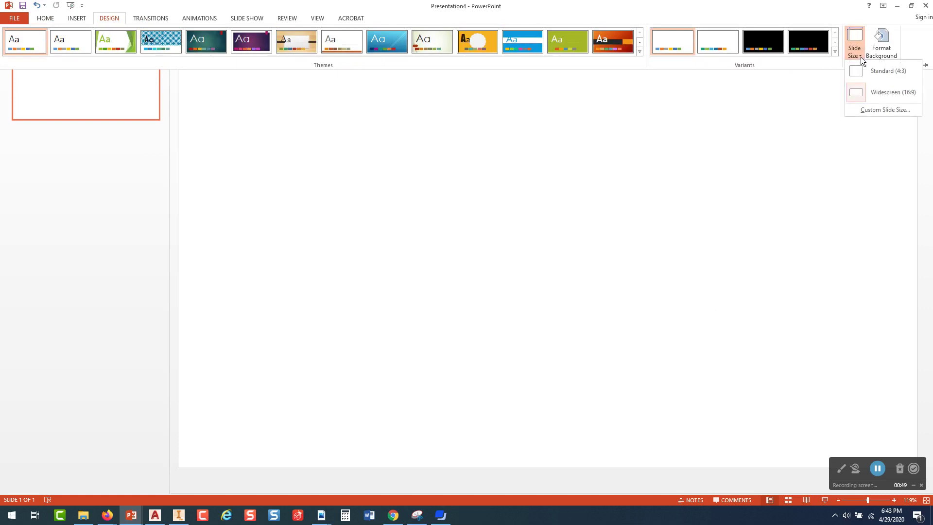
pyautogui.click(876, 109)
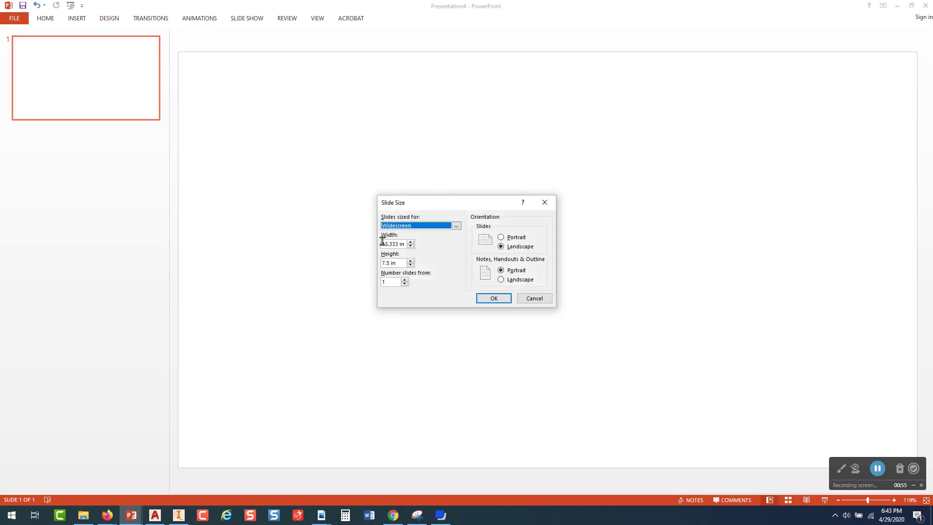
pyautogui.click(405, 245)
pyautogui.moveTo(406, 245); pyautogui.dragTo(377, 246)
pyautogui.write('17')
pyautogui.moveTo(399, 262); pyautogui.dragTo(366, 267)
pyautogui.write('11')
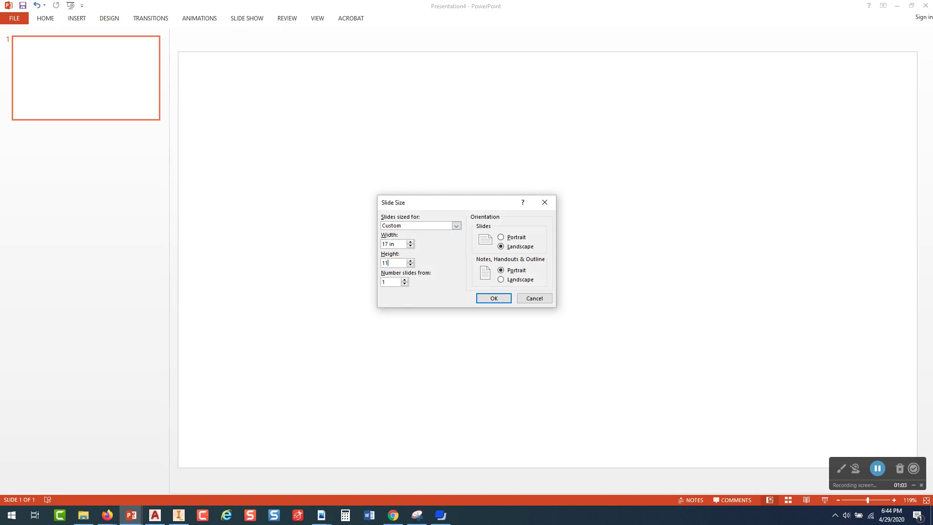
pyautogui.click(483, 296)
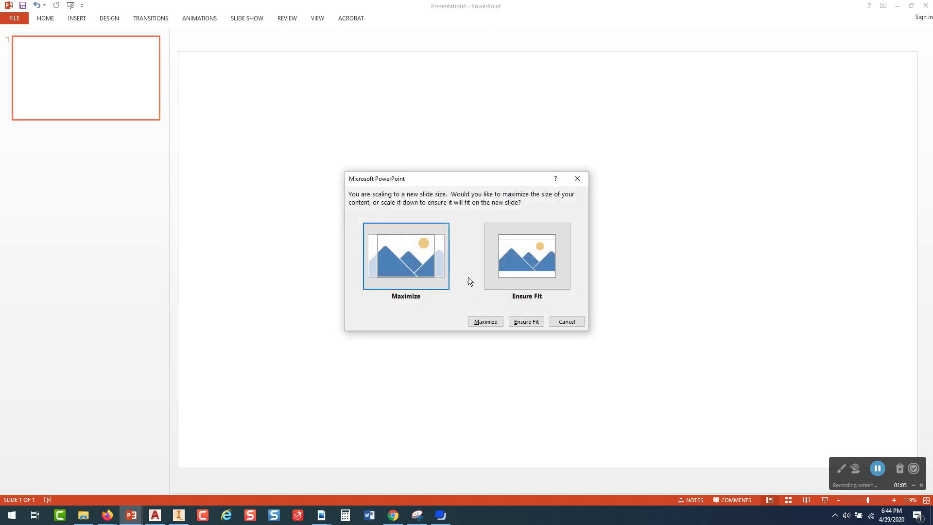
pyautogui.click(516, 256)
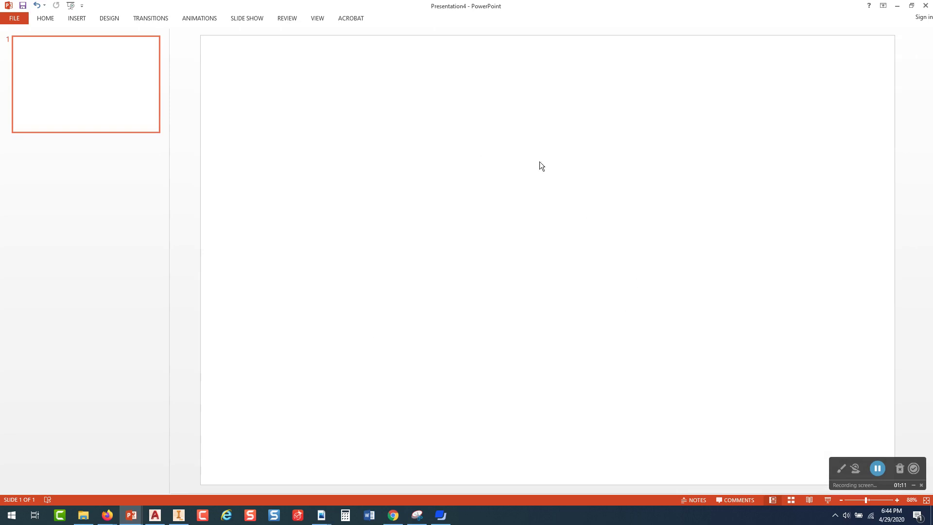
pyautogui.click(15, 19)
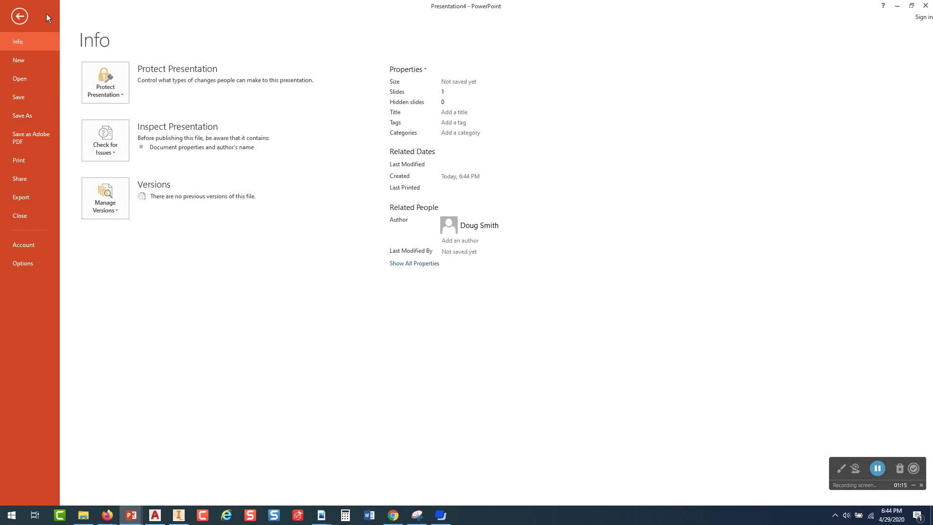
pyautogui.click(20, 16)
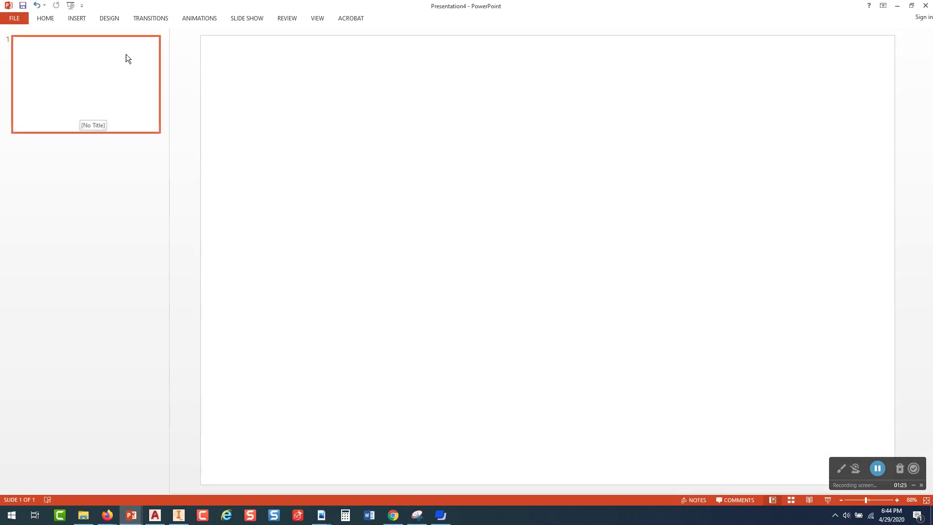
# Copy the blank slide and paste it twice below the original using the destination theme.
pyautogui.rightClick(83, 101)
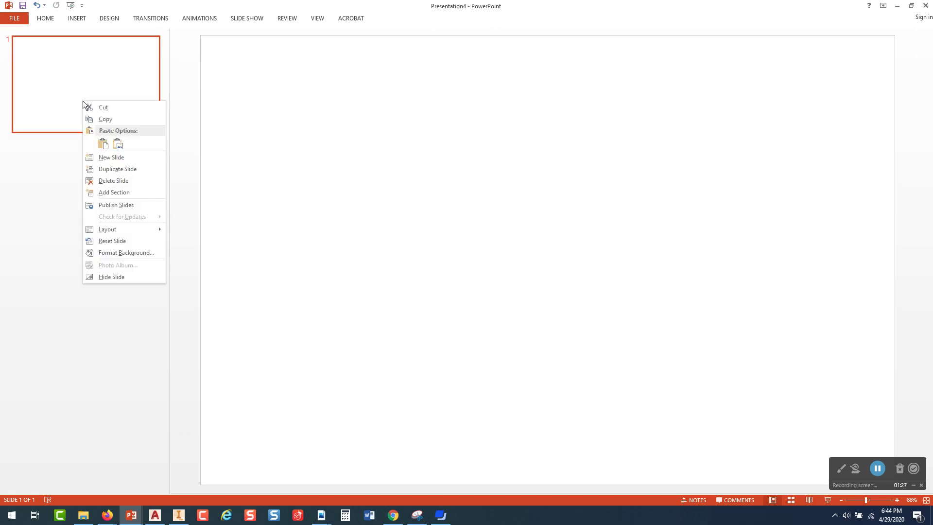
pyautogui.click(106, 118)
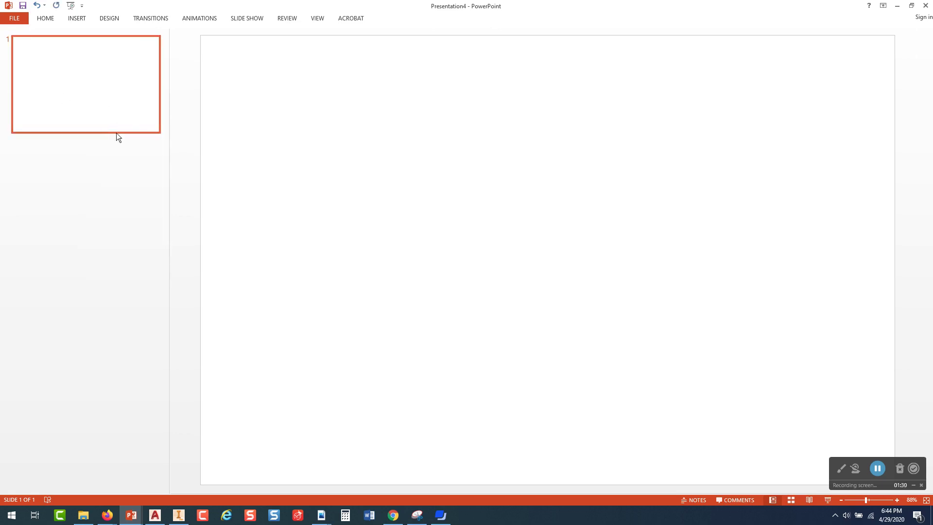
pyautogui.click(65, 170)
pyautogui.rightClick(65, 170)
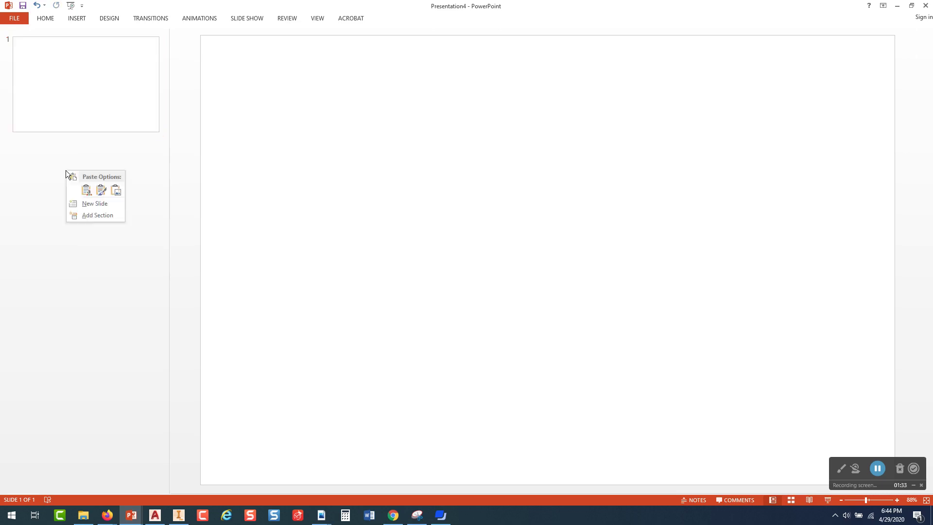
pyautogui.click(86, 189)
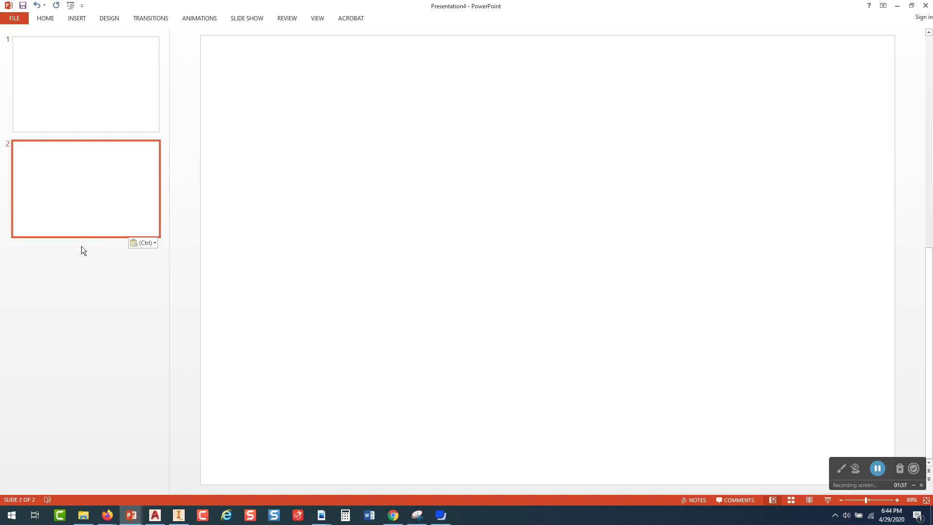
pyautogui.click(63, 265)
pyautogui.rightClick(64, 269)
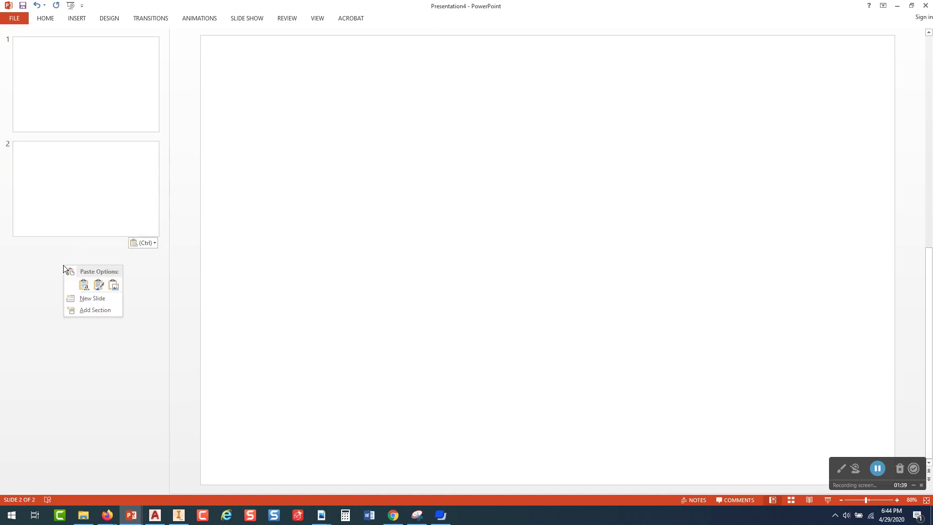
pyautogui.click(83, 285)
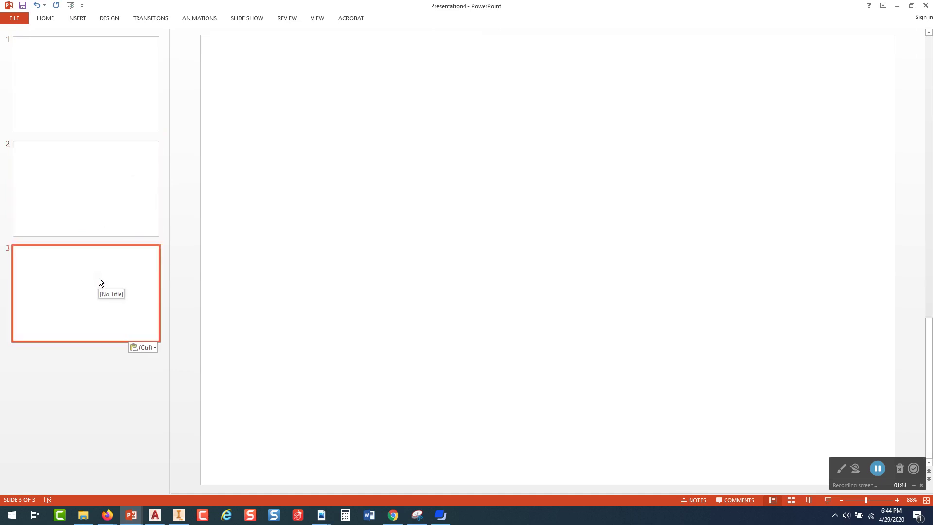
# Copy all three slides together and paste them after slide 3 using the destination theme.
pyautogui.click(90, 86)
pyautogui.keyDown('ctrl'); pyautogui.click(92, 187); pyautogui.keyUp('ctrl')
pyautogui.keyDown('ctrl'); pyautogui.click(94, 288); pyautogui.keyUp('ctrl')
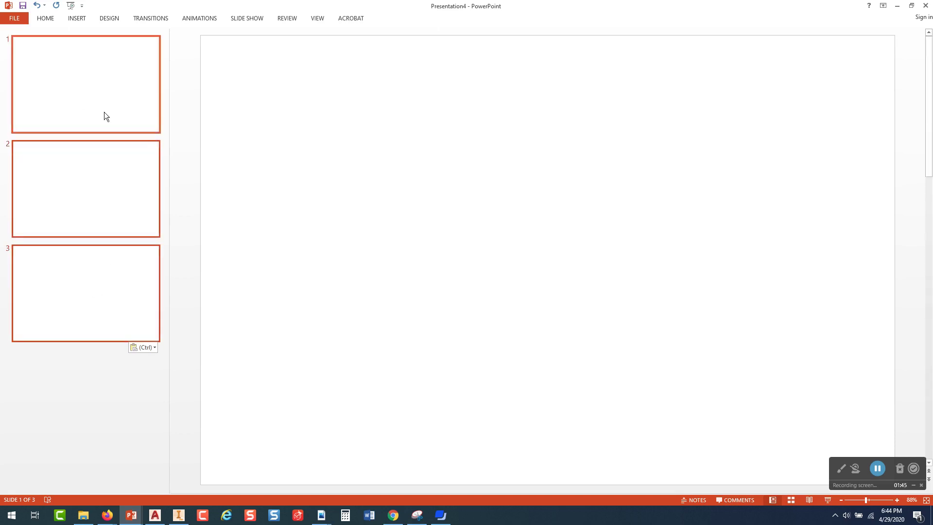
pyautogui.rightClick(60, 278)
pyautogui.click(77, 292)
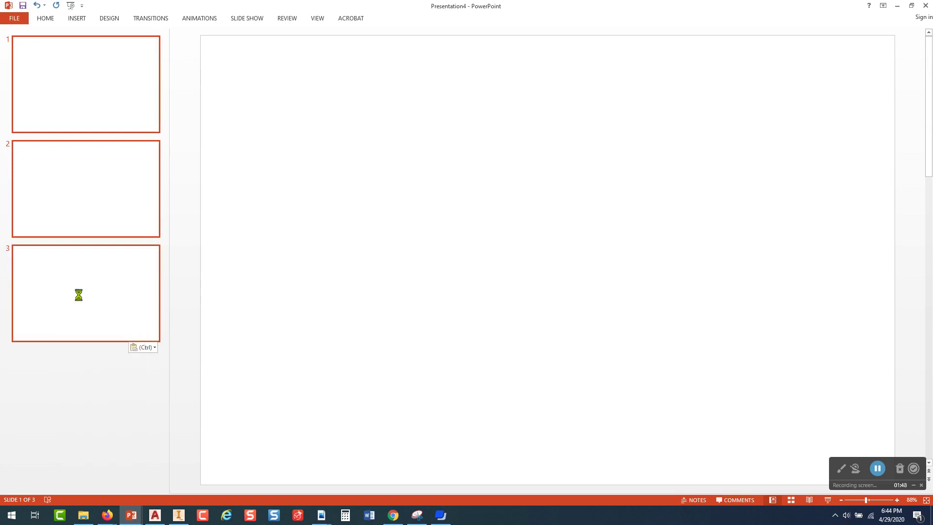
pyautogui.click(44, 368)
pyautogui.rightClick(45, 367)
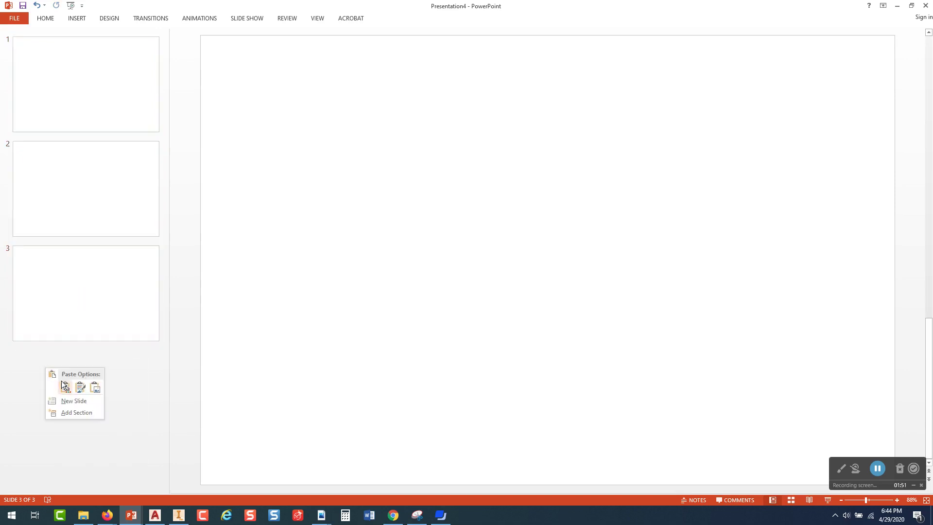
pyautogui.click(65, 388)
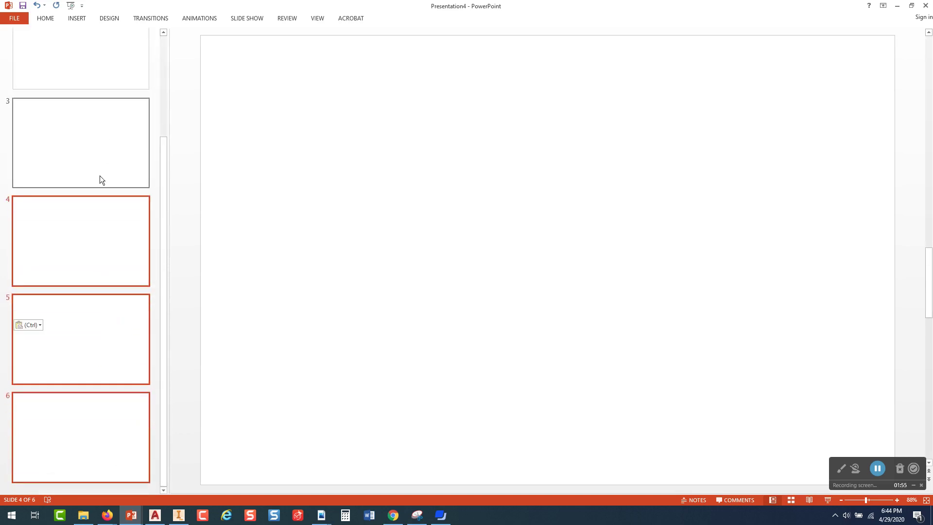
# Delete slides 2 through 6, keeping only the first slide.
pyautogui.click(101, 237)
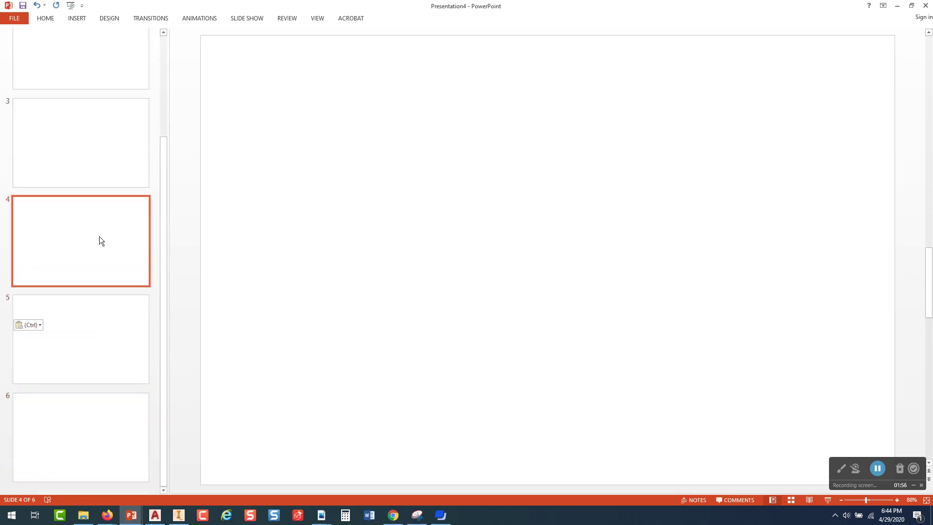
pyautogui.click(121, 162)
pyautogui.keyDown('ctrl'); pyautogui.click(85, 450); pyautogui.keyUp('ctrl')
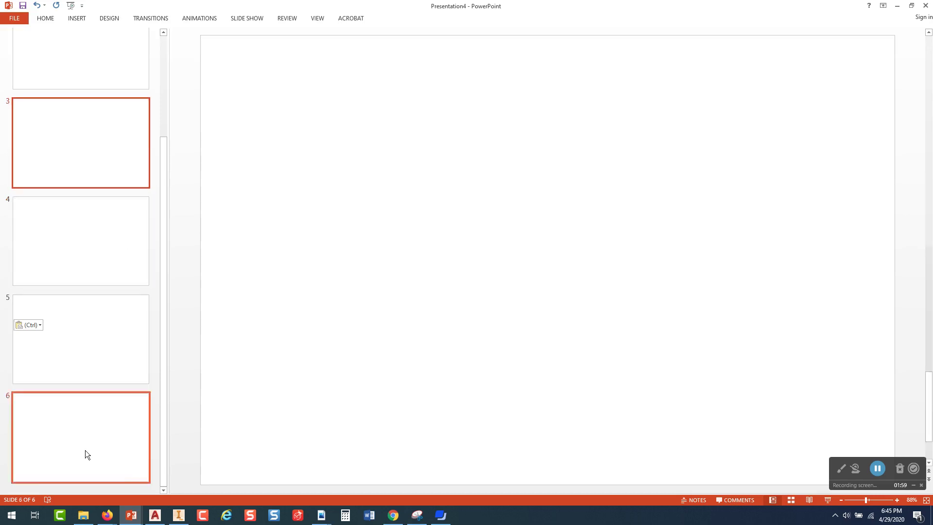
pyautogui.click(62, 157)
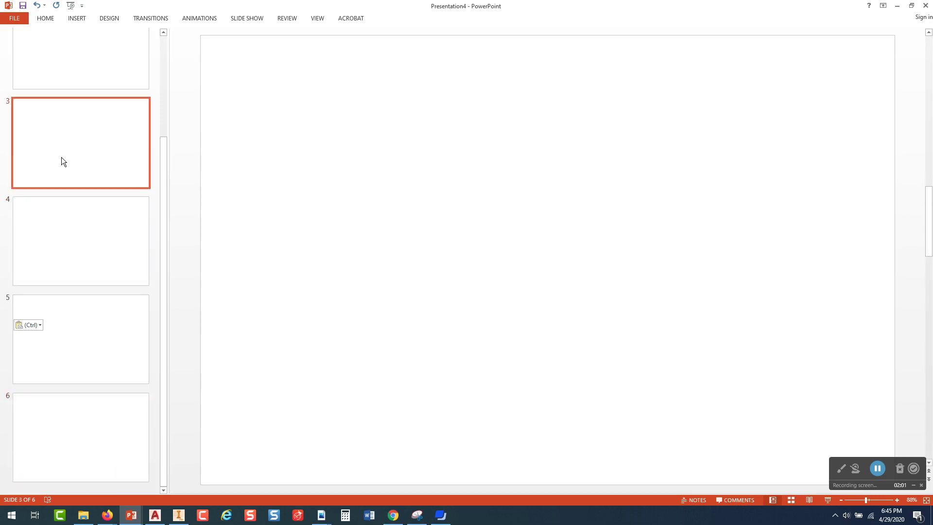
pyautogui.keyDown('ctrl'); pyautogui.click(93, 235); pyautogui.keyUp('ctrl')
pyautogui.keyDown('ctrl'); pyautogui.click(102, 328); pyautogui.keyUp('ctrl')
pyautogui.keyDown('ctrl'); pyautogui.click(94, 414); pyautogui.keyUp('ctrl')
pyautogui.press('Delete')
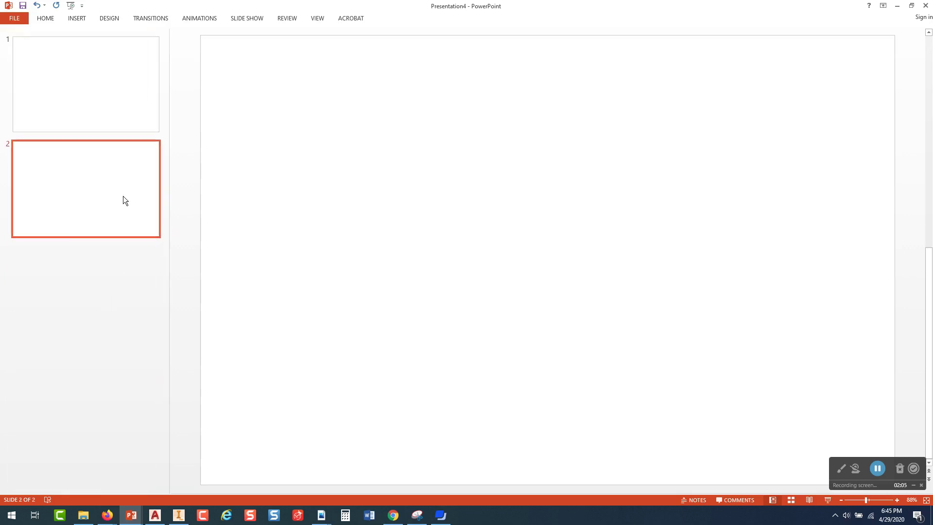
pyautogui.press('Delete')
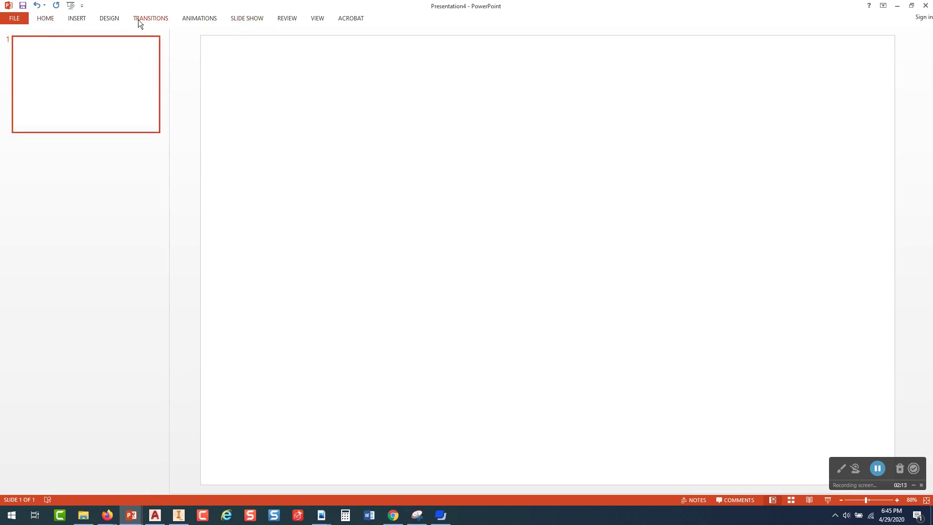
# Draw a large rectangle on the slide, leaving a narrow margin inside all four slide edges.
pyautogui.click(46, 18)
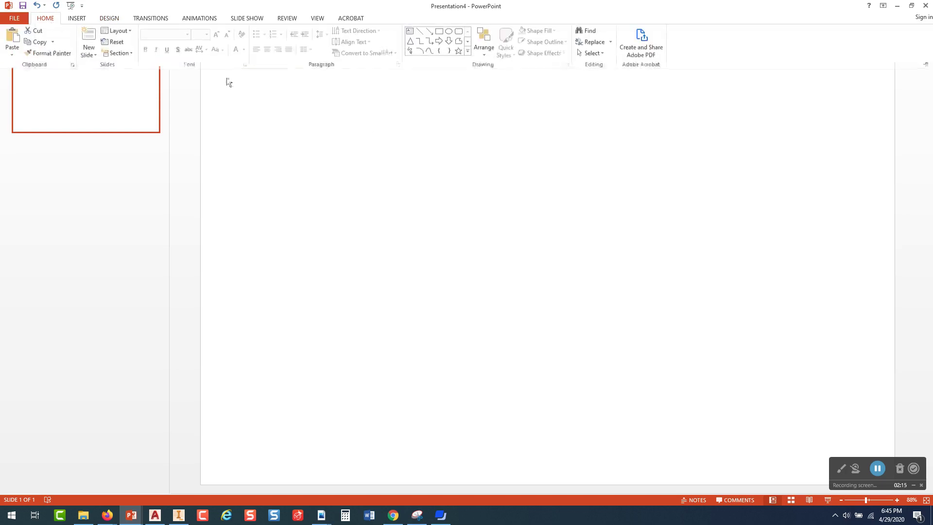
pyautogui.click(440, 34)
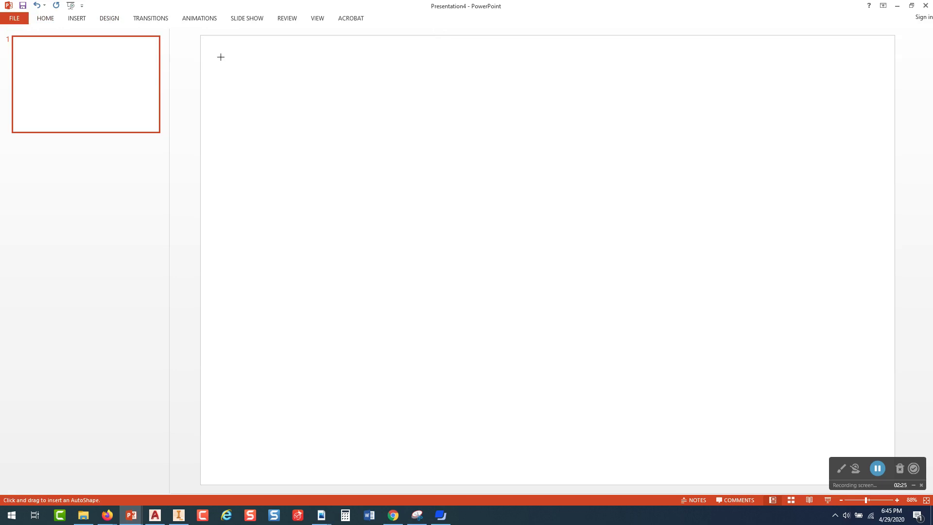
pyautogui.click(221, 57)
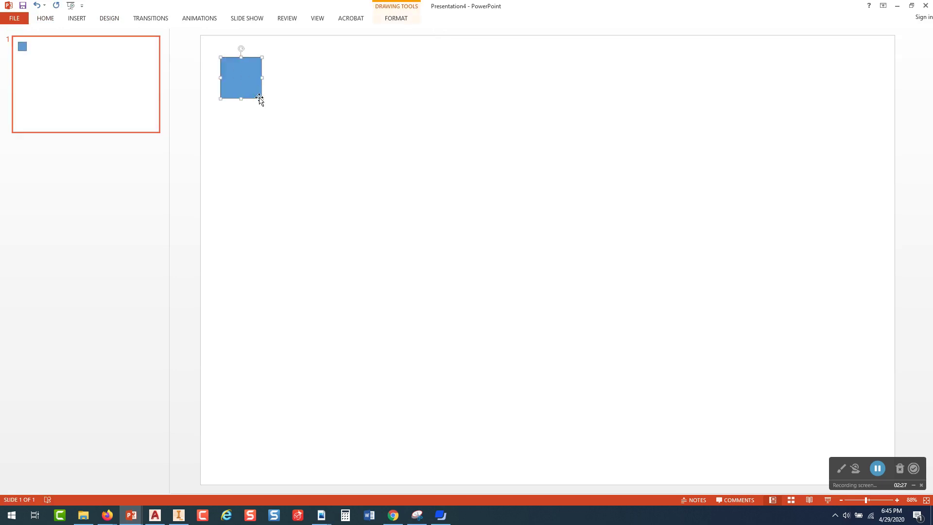
pyautogui.moveTo(262, 98); pyautogui.dragTo(873, 459)
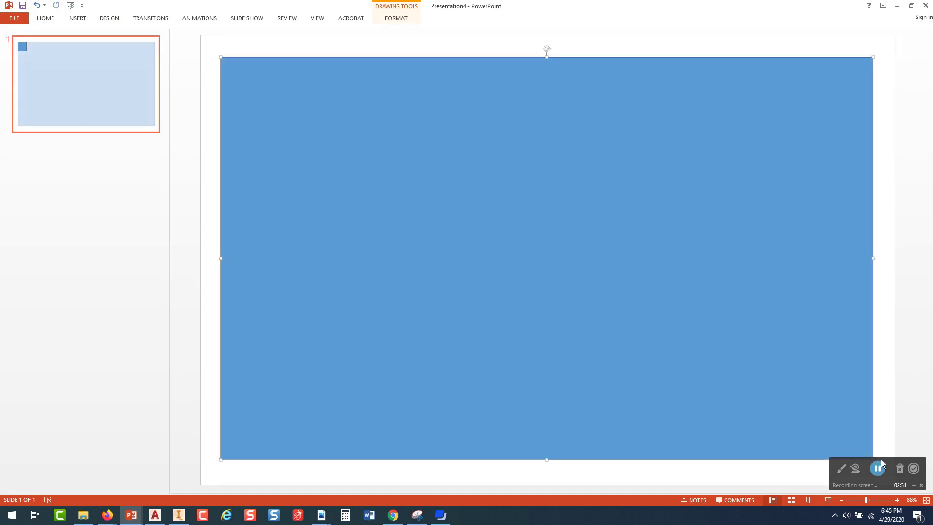
pyautogui.click(888, 459)
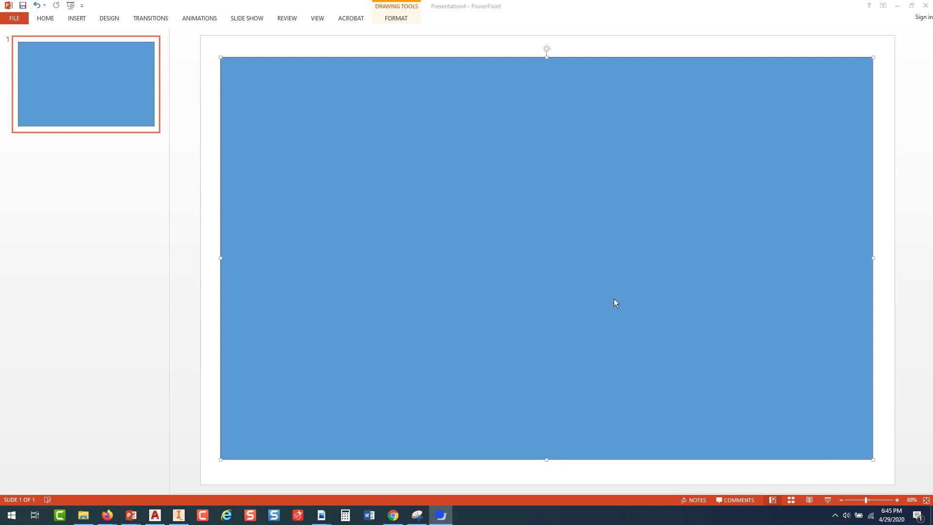
pyautogui.click(622, 288)
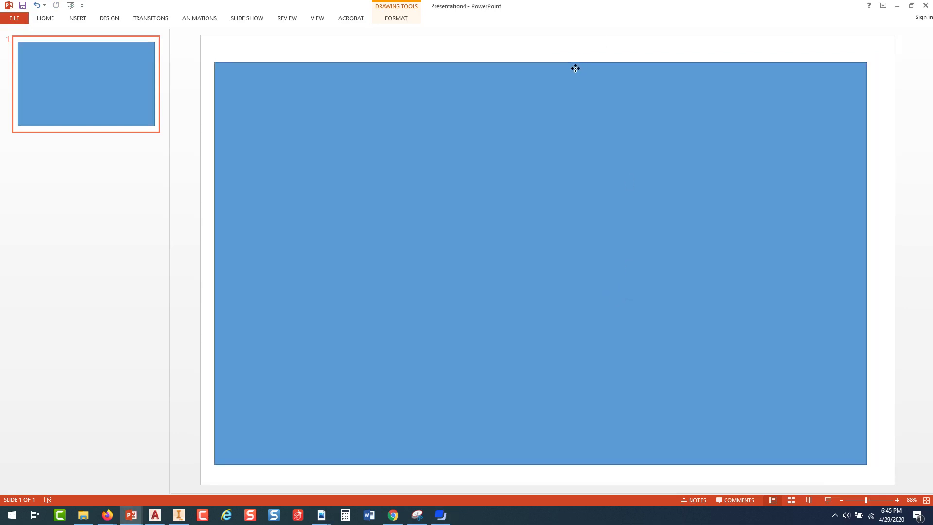
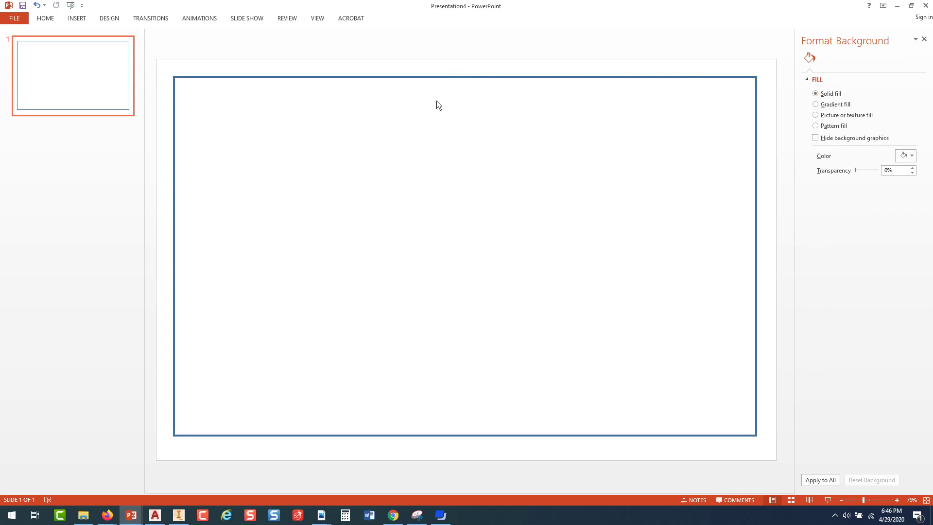
# Add a text box reading "FLOOR PLAN" inside the border, near the slide's upper-right corner.
pyautogui.click(78, 19)
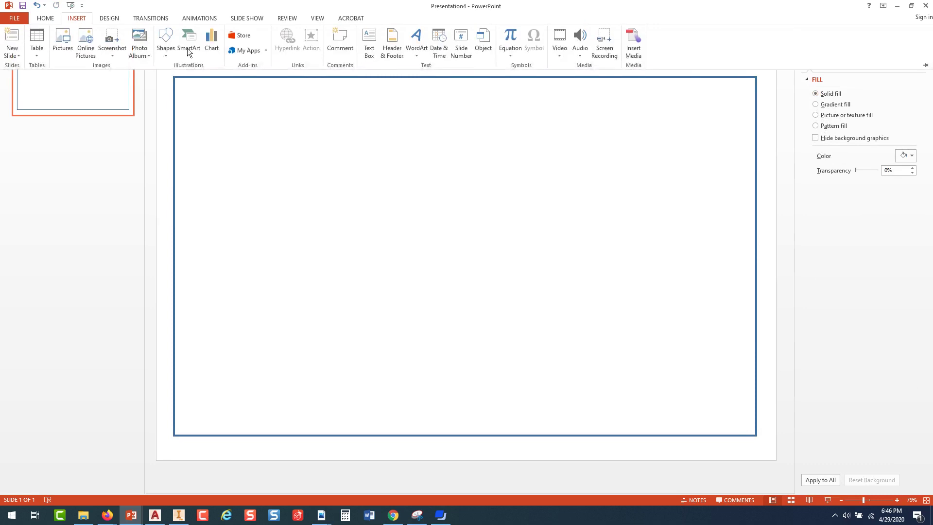
pyautogui.click(371, 53)
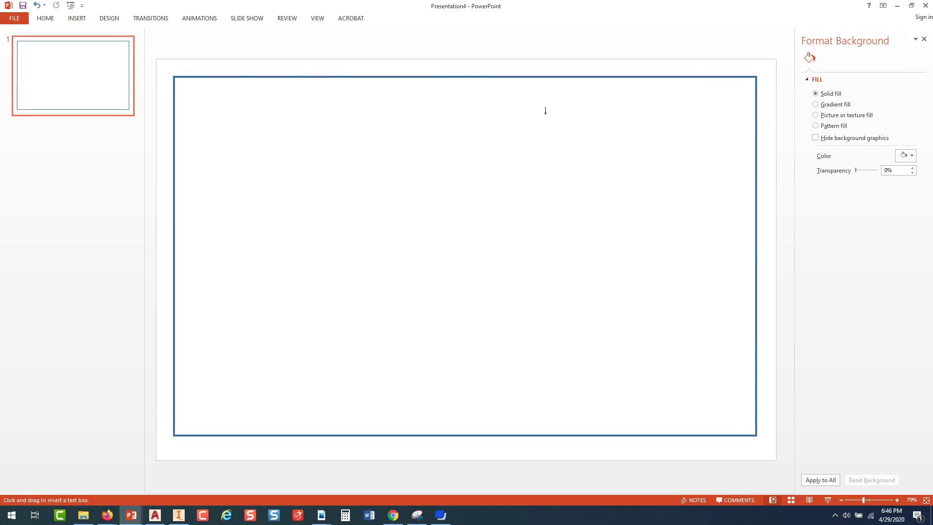
pyautogui.click(603, 111)
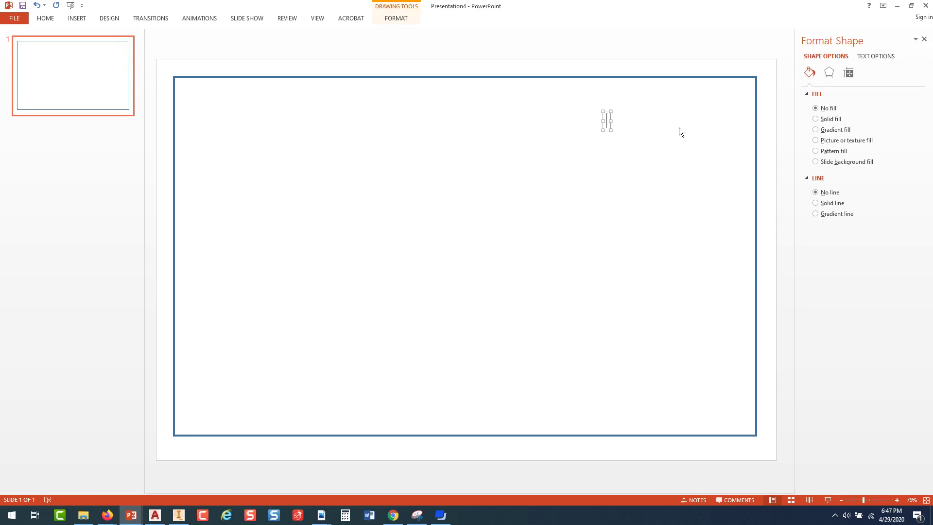
pyautogui.write('FLOOR ')
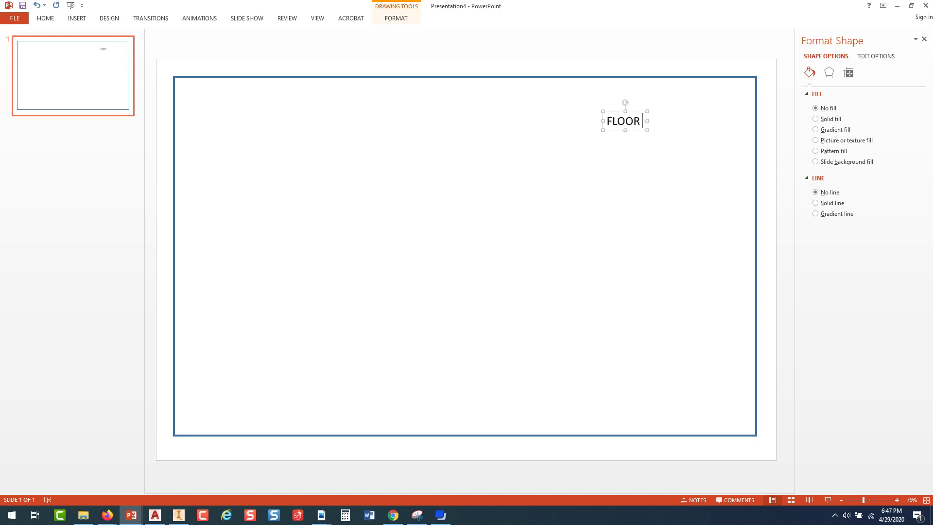
pyautogui.write('PLAN')
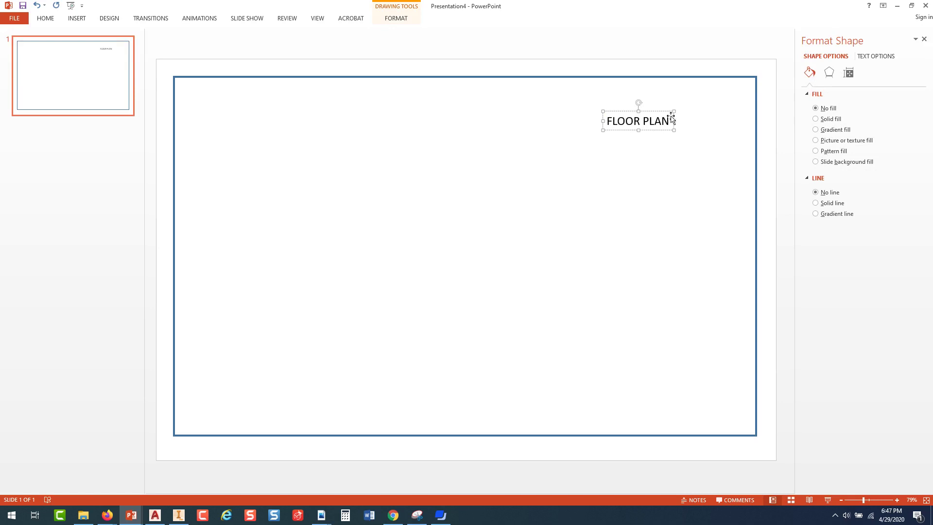
# Set the font size of the FLOOR PLAN text to 36.
pyautogui.moveTo(665, 121); pyautogui.dragTo(608, 121)
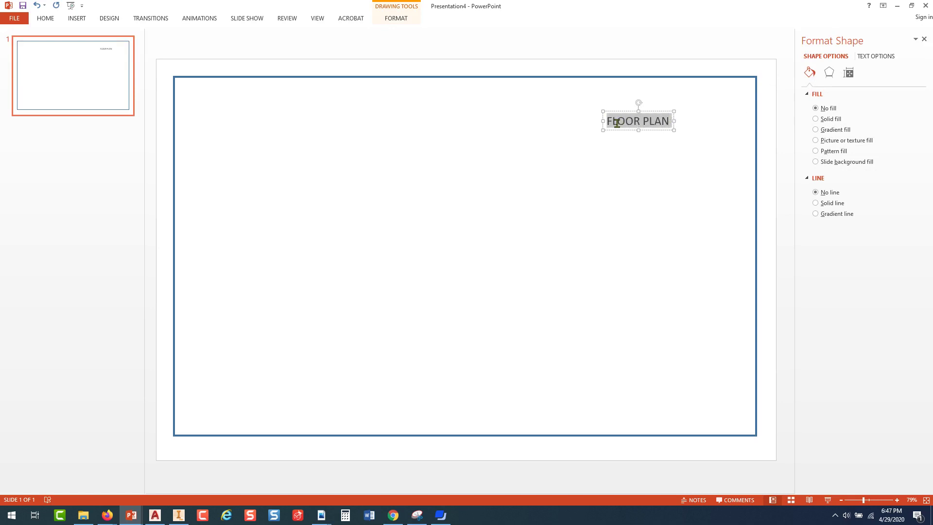
pyautogui.click(47, 20)
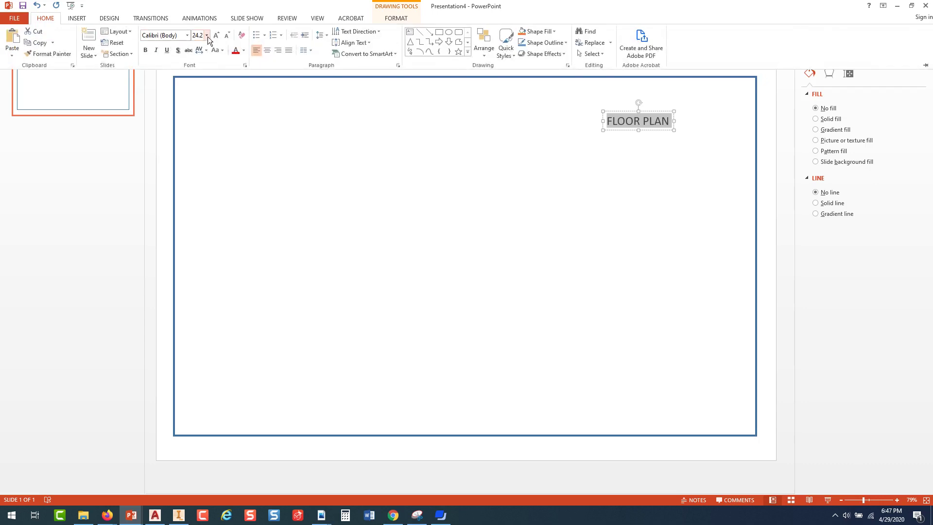
pyautogui.click(208, 36)
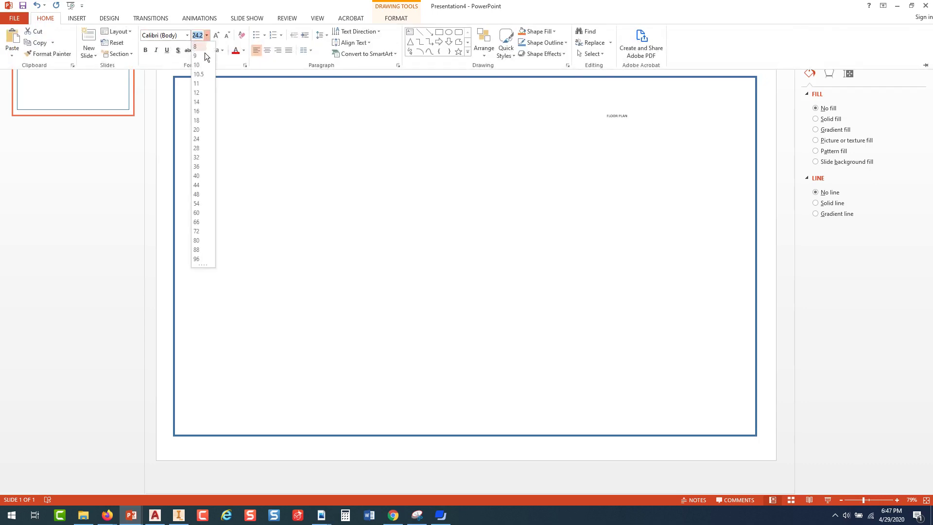
pyautogui.click(196, 167)
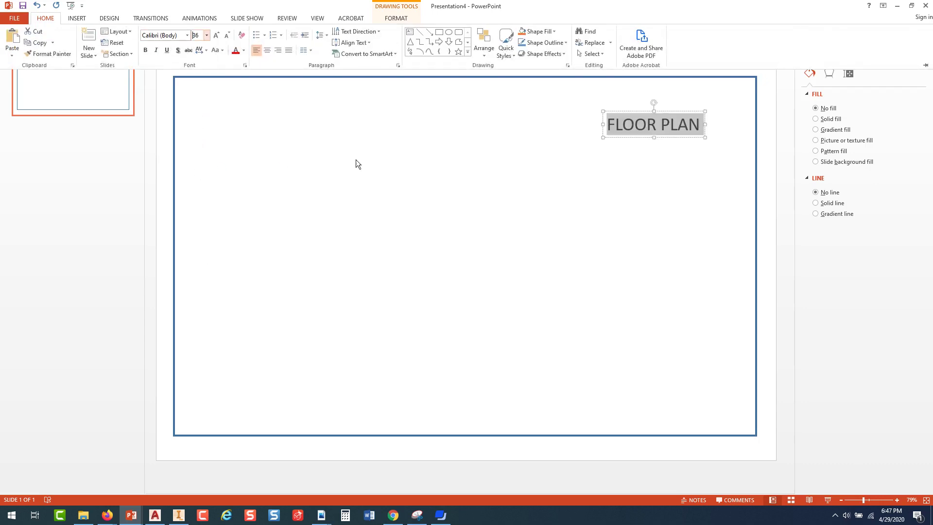
# Give the FLOOR PLAN text box a solid light blue fill.
pyautogui.click(816, 119)
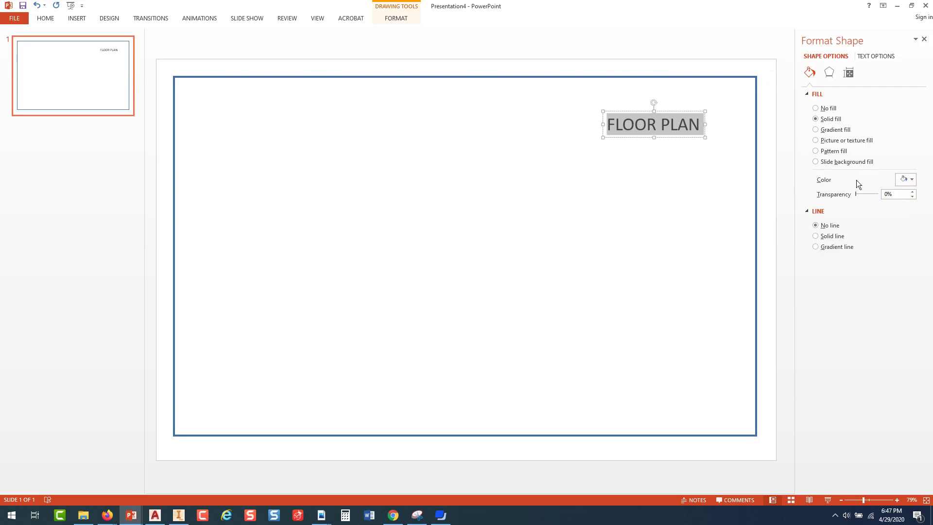
pyautogui.click(912, 180)
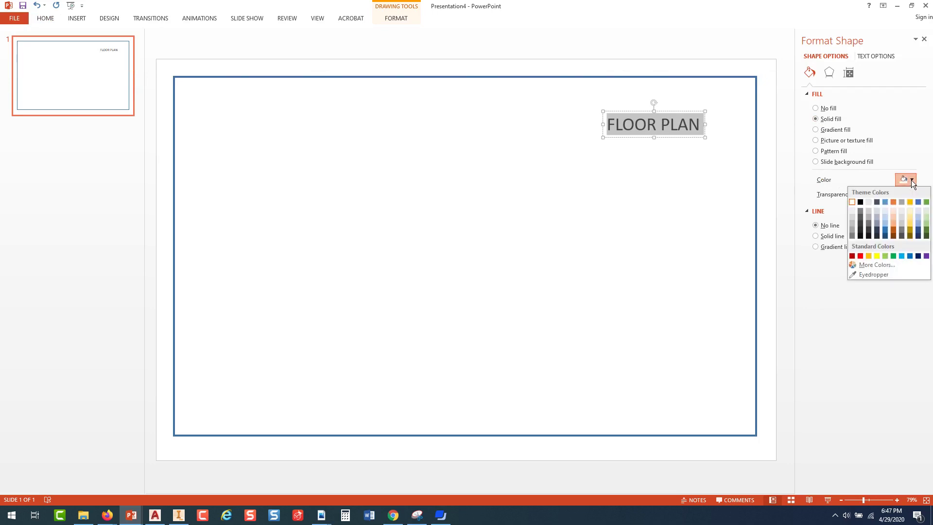
pyautogui.click(885, 211)
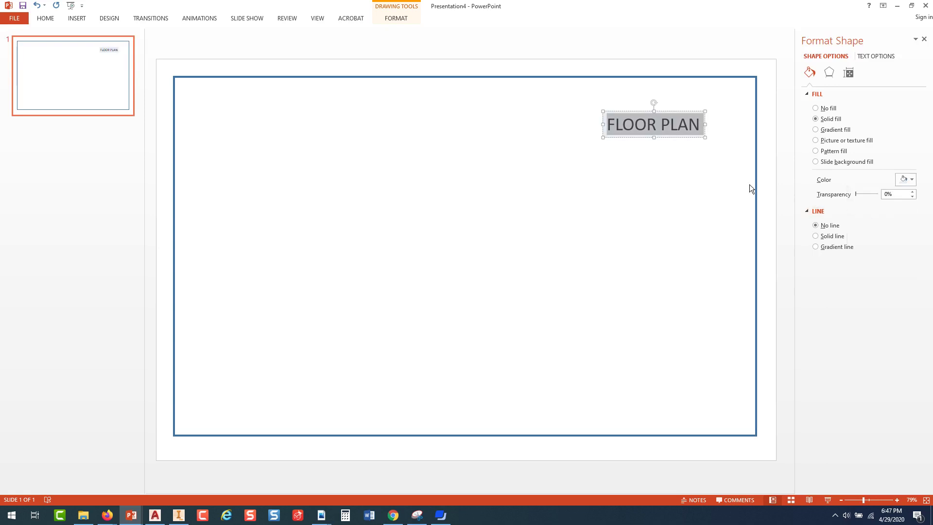
pyautogui.click(685, 186)
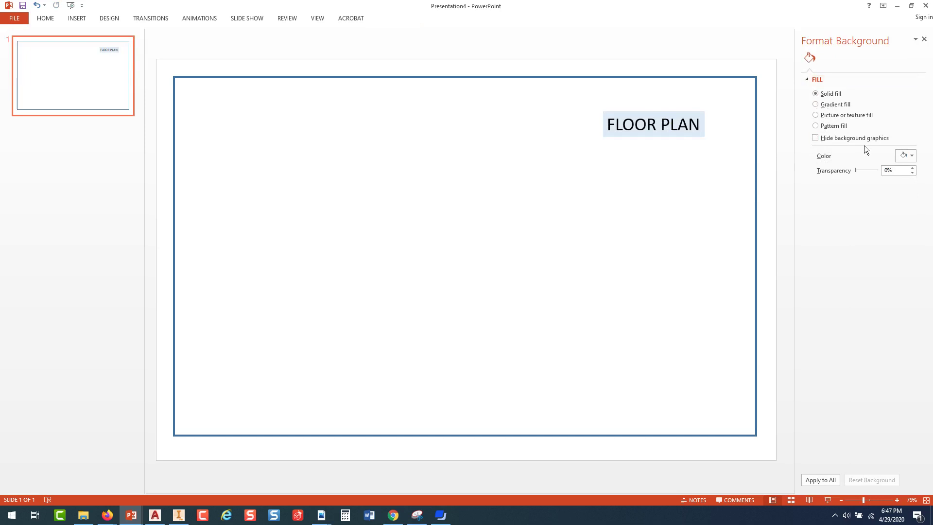
pyautogui.click(811, 80)
pyautogui.click(807, 80)
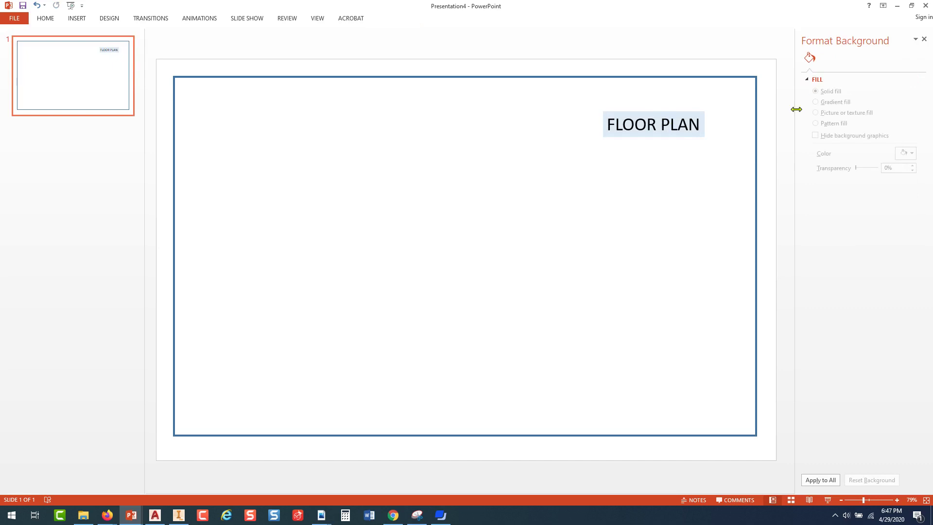
# Add a solid outline 2.25 pt wide around the FLOOR PLAN text box.
pyautogui.click(696, 136)
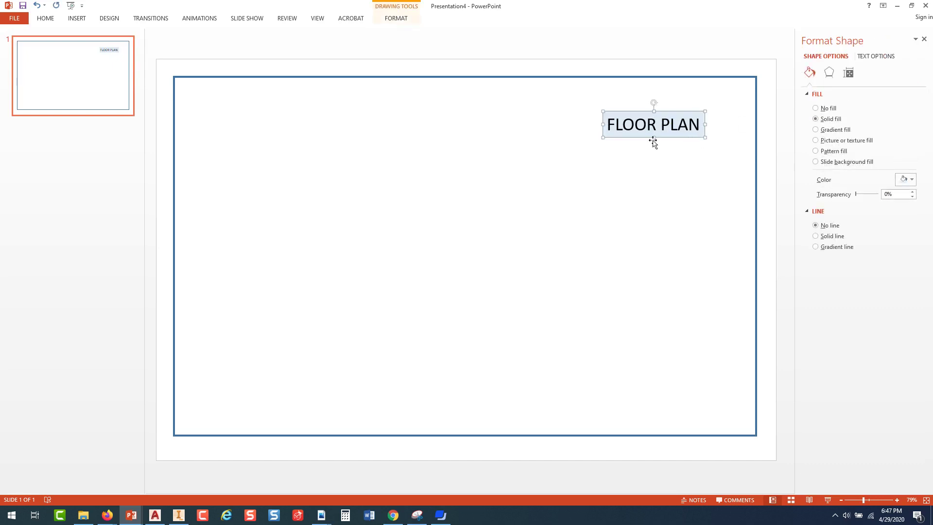
pyautogui.click(816, 237)
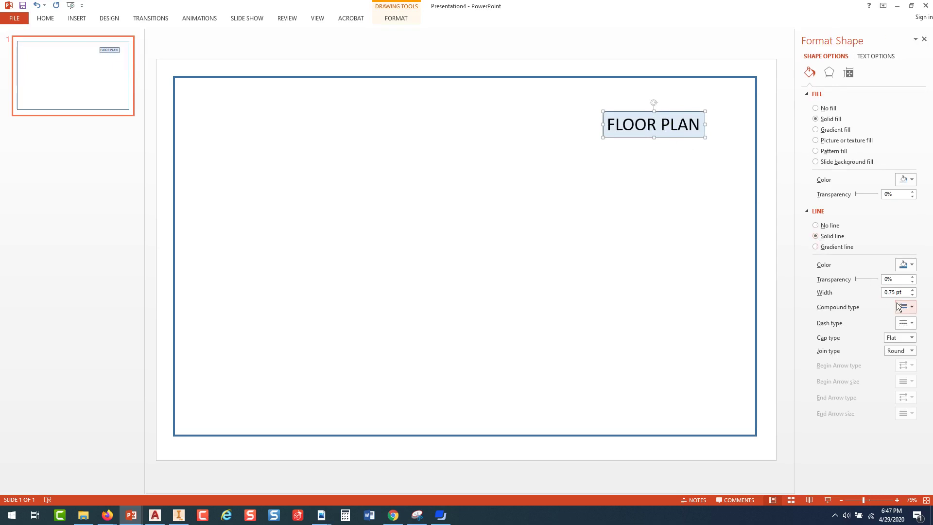
pyautogui.click(913, 290)
pyautogui.click(913, 290)
pyautogui.click(913, 290)
pyautogui.click(913, 289)
pyautogui.click(913, 289)
pyautogui.click(913, 289)
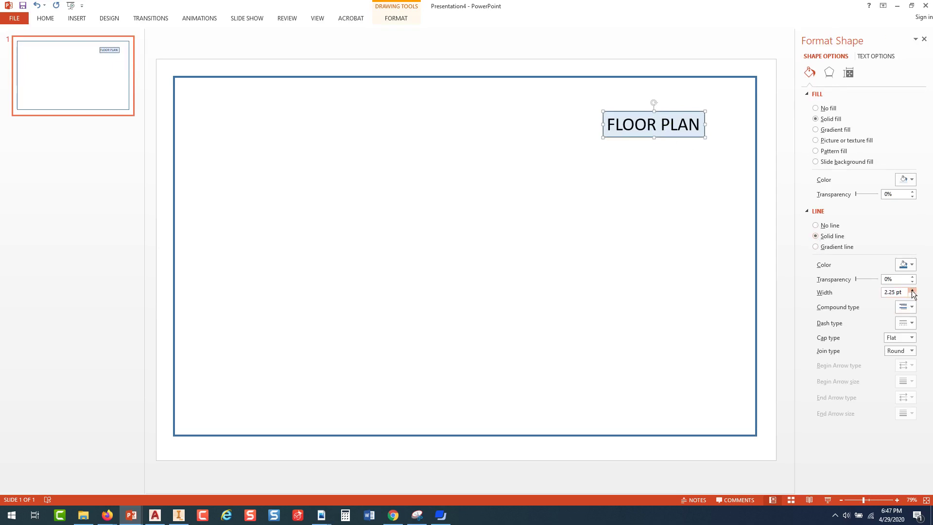
pyautogui.click(615, 234)
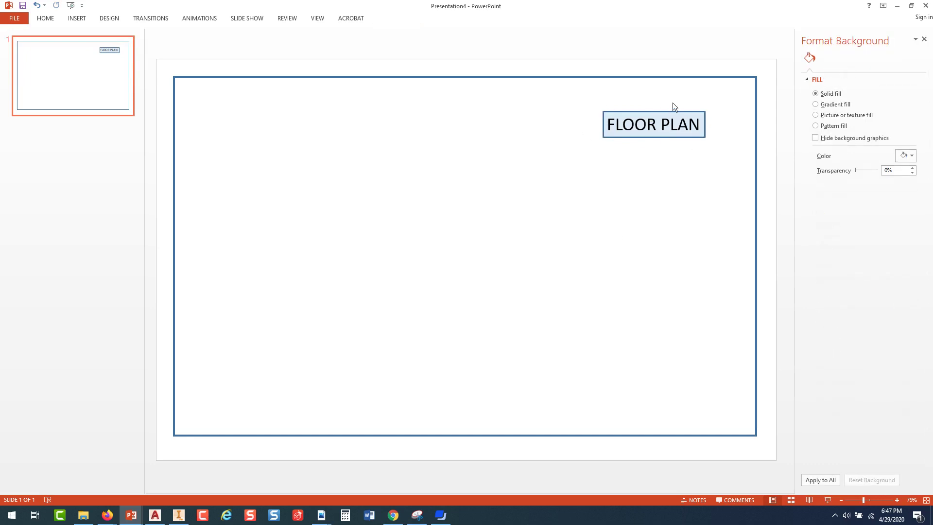
# Move the FLOOR PLAN title box closer to the border's upper-right corner.
pyautogui.moveTo(673, 113); pyautogui.dragTo(699, 96)
pyautogui.click(664, 183)
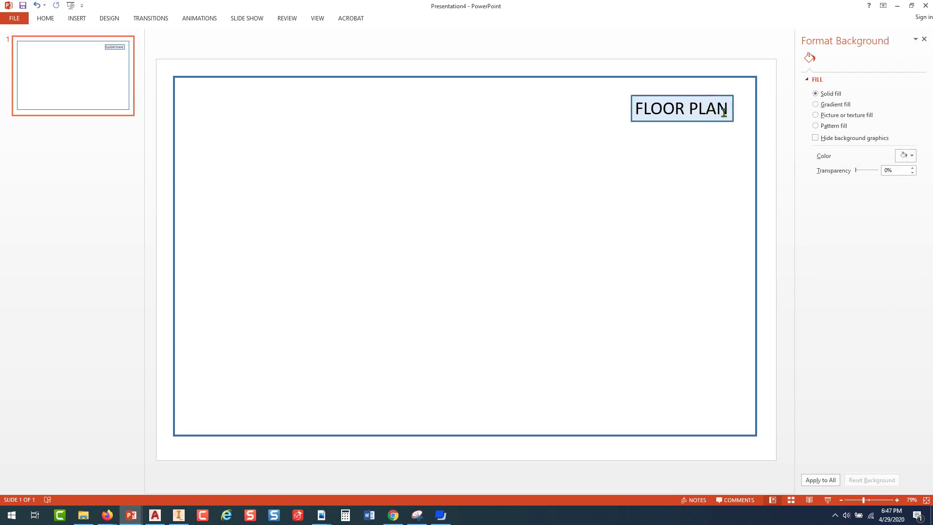
pyautogui.click(726, 109)
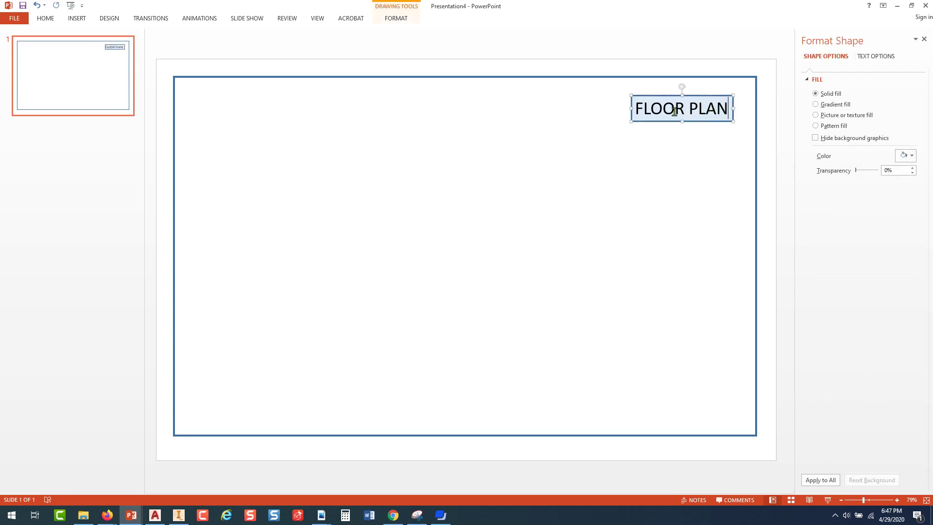
pyautogui.click(570, 148)
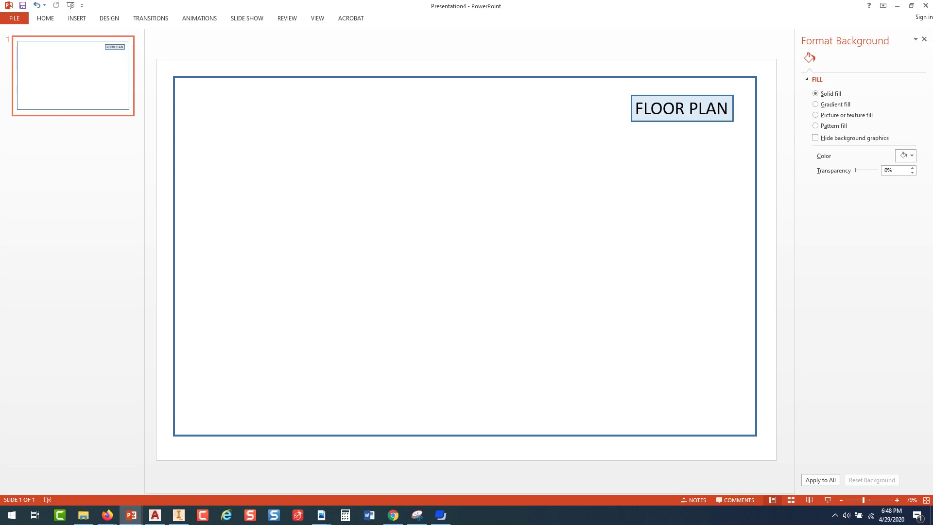
# Switch to Firefox, place the Autodesk website window over the slide and dismiss the survey invitation.
pyautogui.click(107, 515)
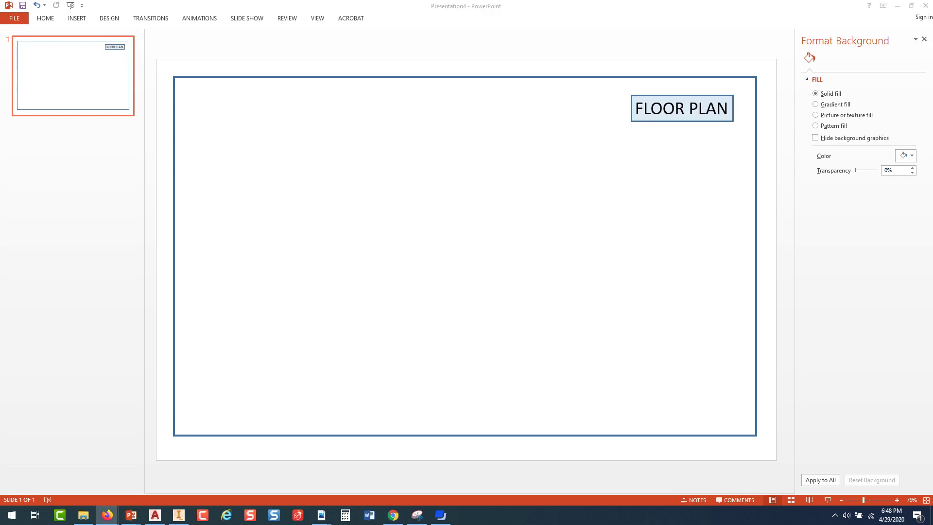
pyautogui.moveTo(930, 100); pyautogui.dragTo(538, 99)
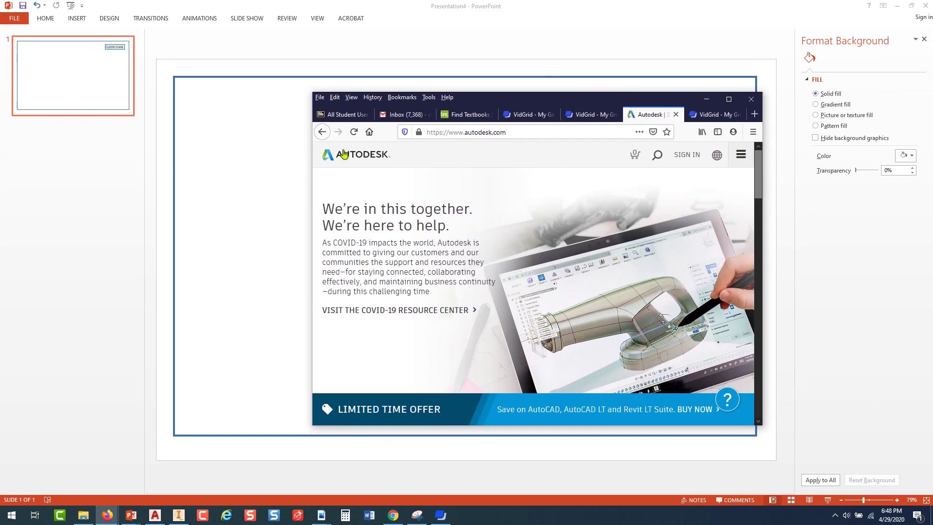
pyautogui.click(374, 156)
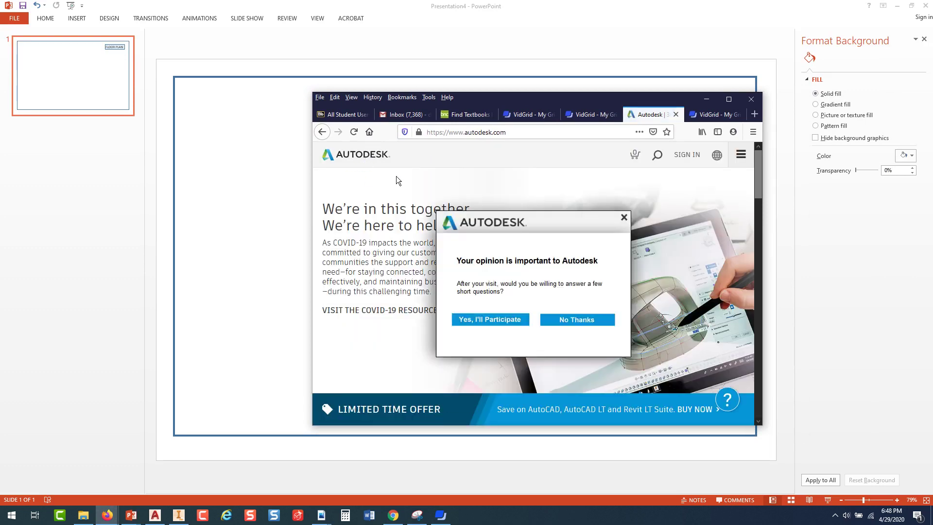
pyautogui.click(624, 218)
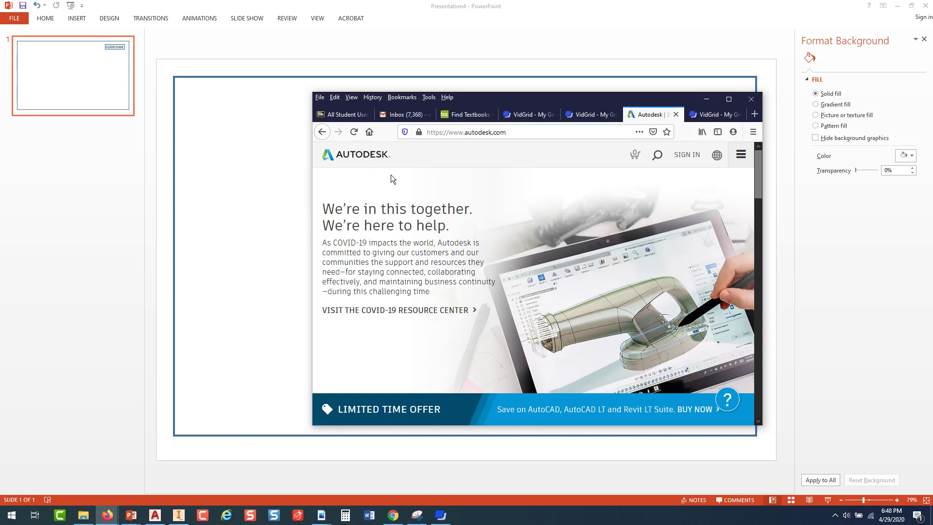
# Open the Snipping Tool and move its window clear of the Autodesk logo.
pyautogui.click(11, 515)
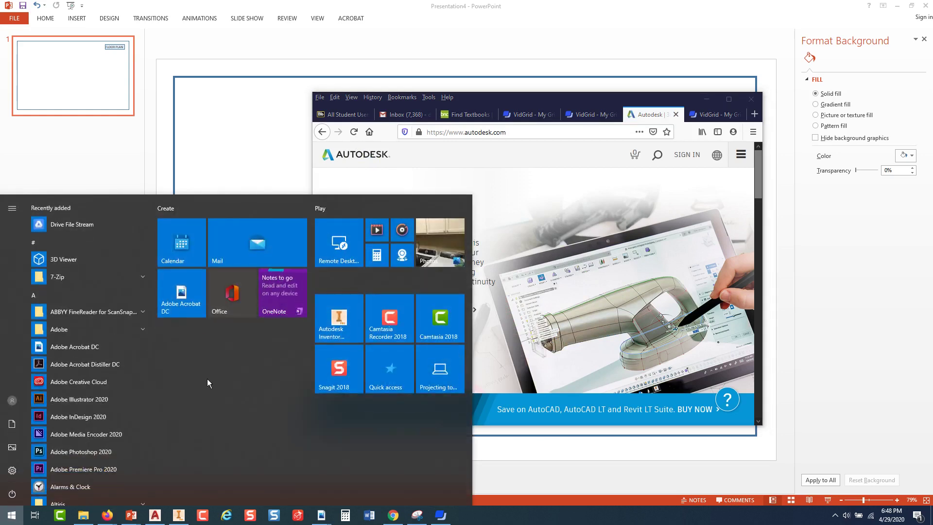
pyautogui.write('SNI')
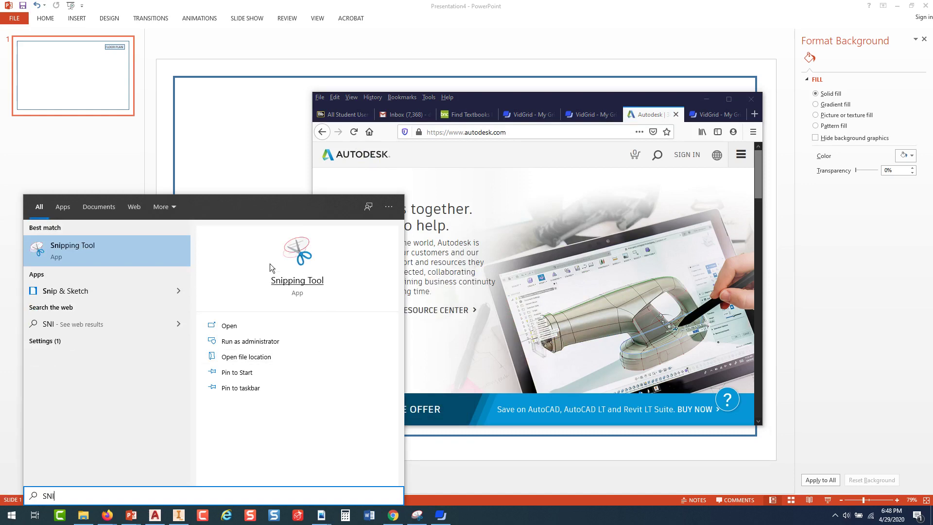
pyautogui.click(71, 247)
pyautogui.moveTo(433, 92); pyautogui.dragTo(648, 123)
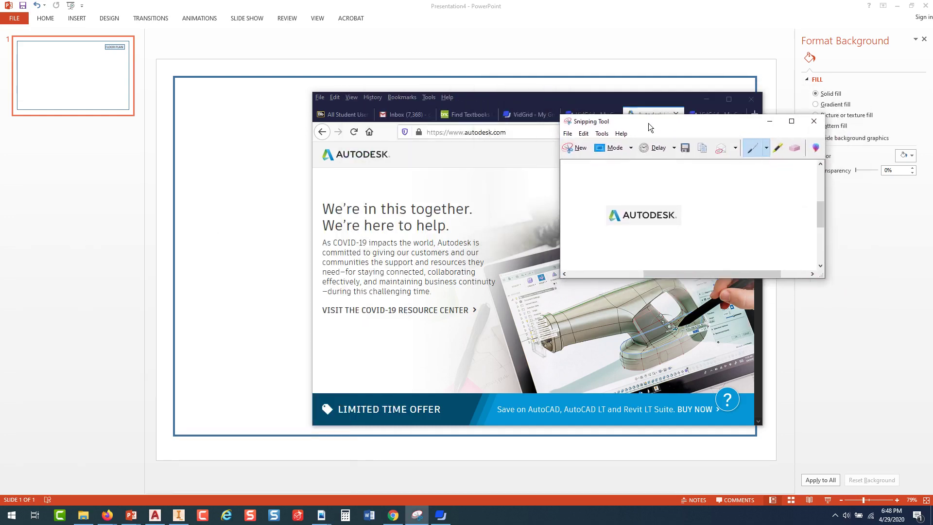
# Capture a new snip of the Autodesk logo on the website and copy it.
pyautogui.click(580, 148)
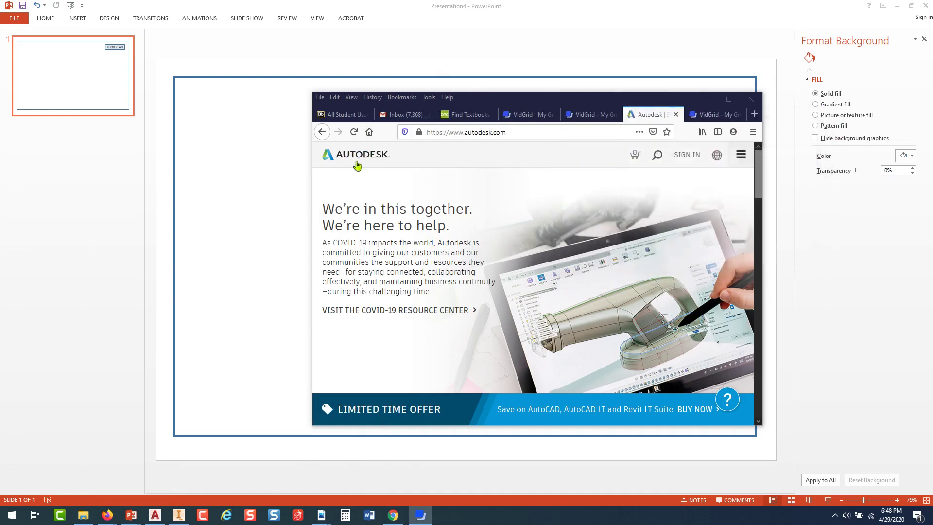
pyautogui.moveTo(320, 146); pyautogui.dragTo(394, 163)
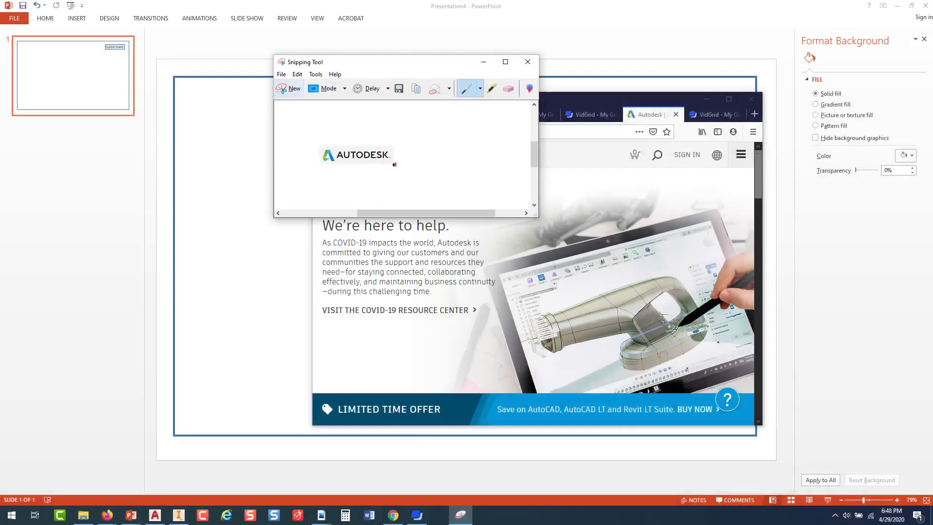
pyautogui.click(297, 75)
pyautogui.click(304, 83)
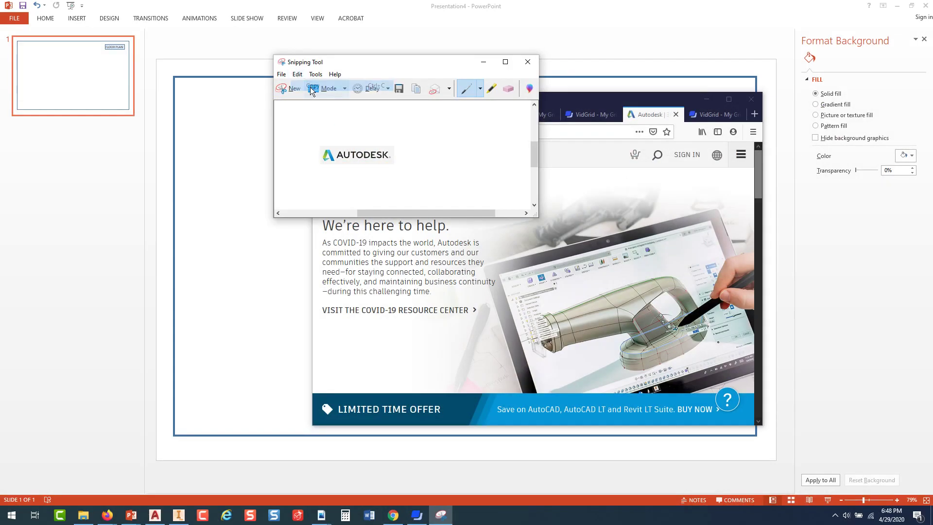
# Close the Snipping Tool without saving the snip and clear the browser window off the slide.
pyautogui.click(526, 61)
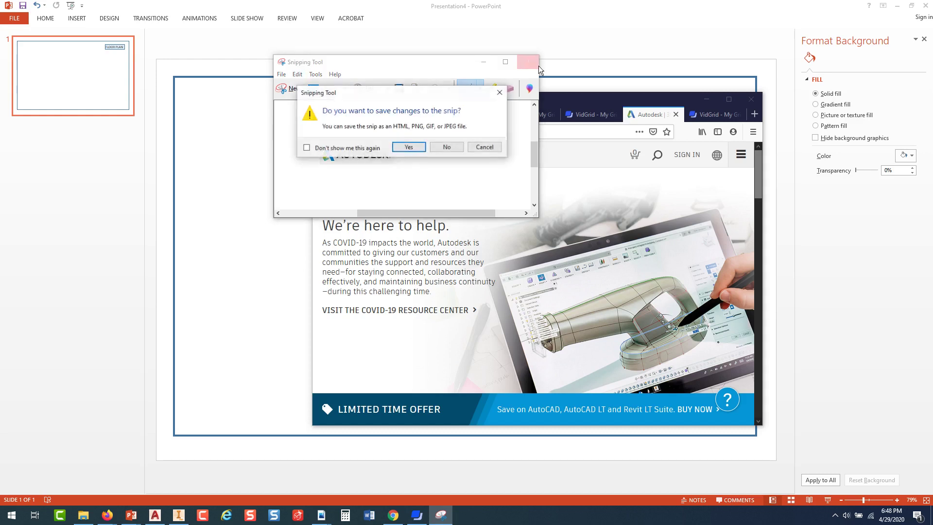
pyautogui.click(447, 147)
pyautogui.moveTo(716, 97); pyautogui.dragTo(738, 105)
pyautogui.click(728, 107)
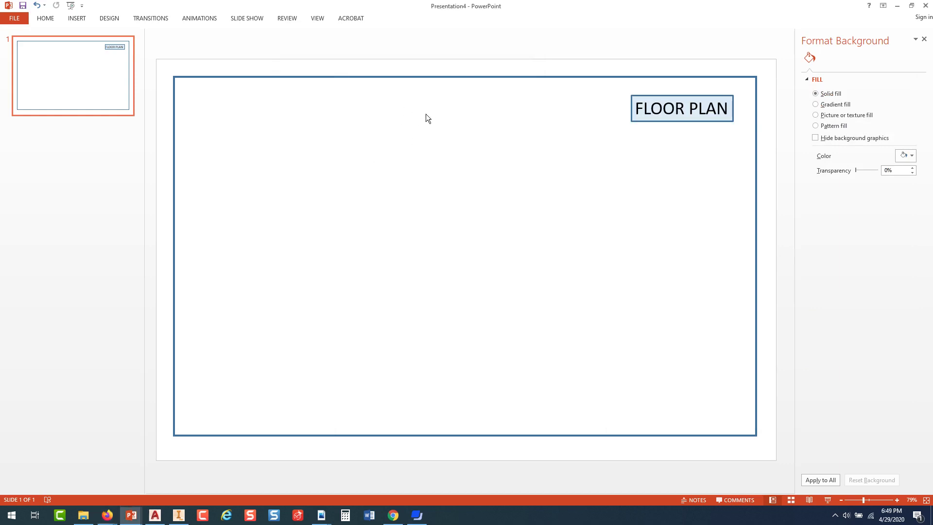
# Paste the Autodesk logo onto the slide and place it in the border's upper-left corner.
pyautogui.rightClick(440, 124)
pyautogui.click(462, 145)
pyautogui.moveTo(476, 255); pyautogui.dragTo(261, 114)
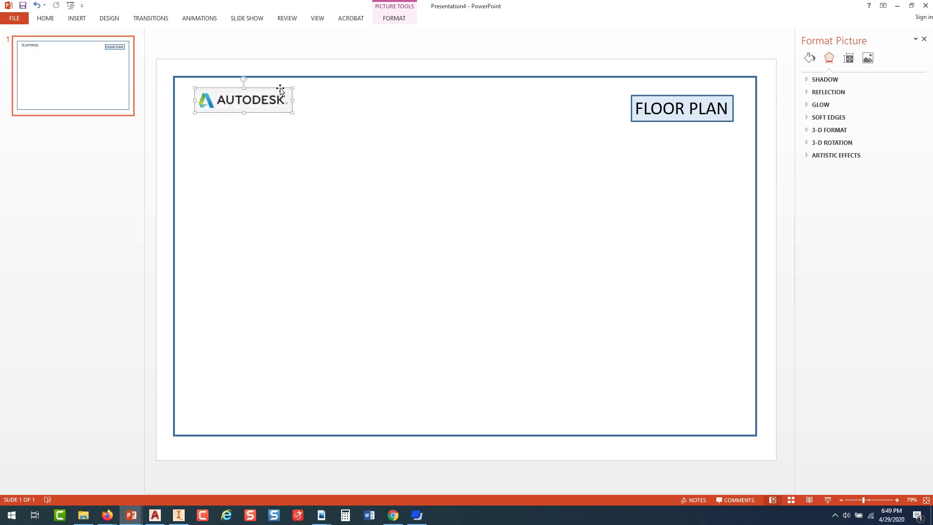
# Give the Autodesk logo a solid 3 pt outline, then enlarge it slightly and line it up with the FLOOR PLAN box.
pyautogui.click(808, 58)
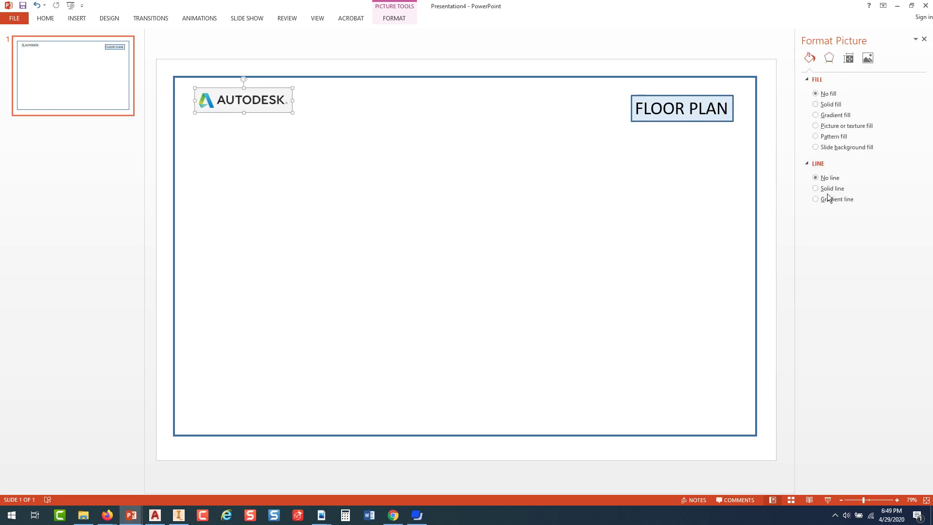
pyautogui.click(820, 189)
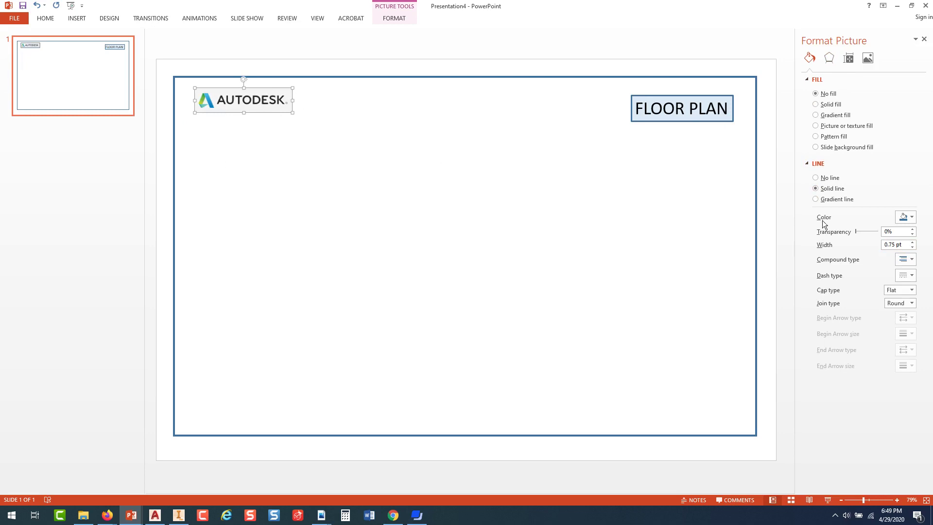
pyautogui.click(913, 243)
pyautogui.click(913, 243)
pyautogui.click(913, 243)
pyautogui.click(913, 242)
pyautogui.click(913, 242)
pyautogui.click(914, 242)
pyautogui.click(913, 243)
pyautogui.click(914, 243)
pyautogui.click(914, 243)
pyautogui.moveTo(263, 114); pyautogui.dragTo(300, 121)
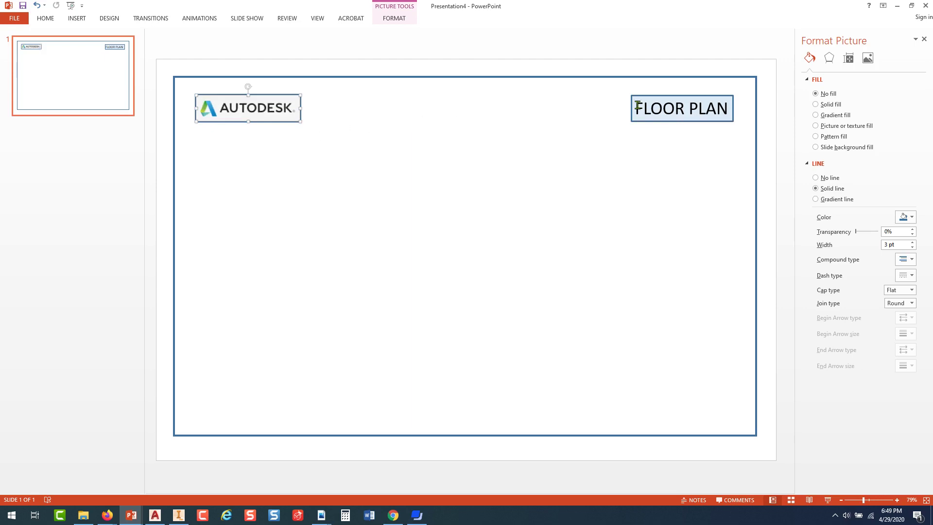
pyautogui.click(400, 180)
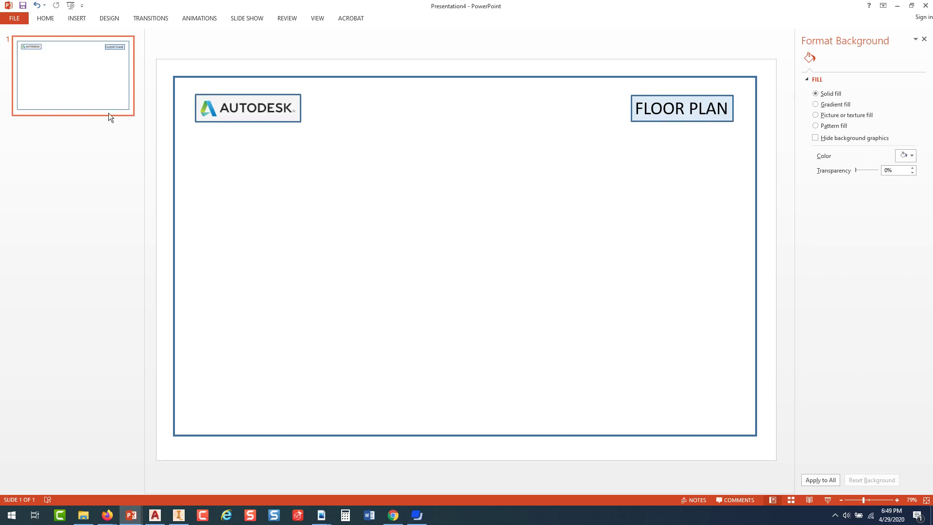
# Copy slide 1 and paste it twice below to make slides 2 and 3.
pyautogui.rightClick(85, 83)
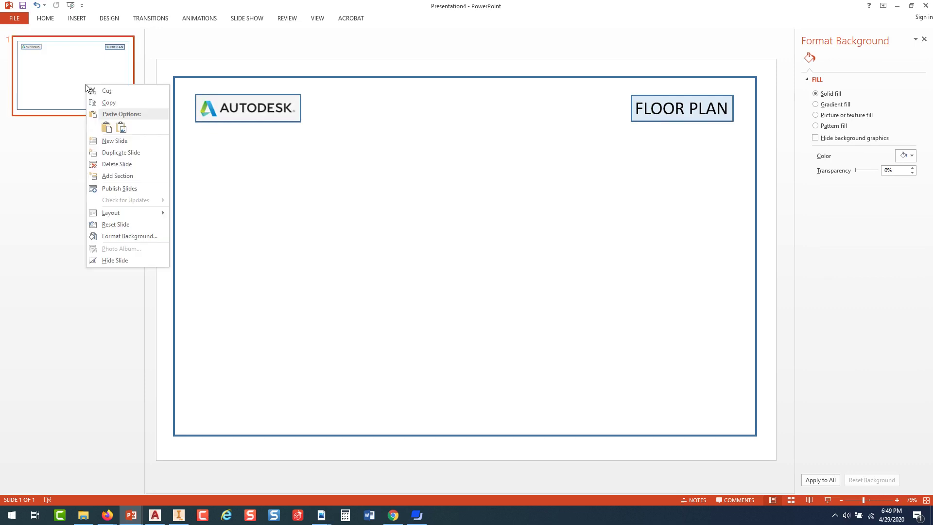
pyautogui.click(105, 103)
pyautogui.click(43, 151)
pyautogui.rightClick(42, 151)
pyautogui.click(64, 170)
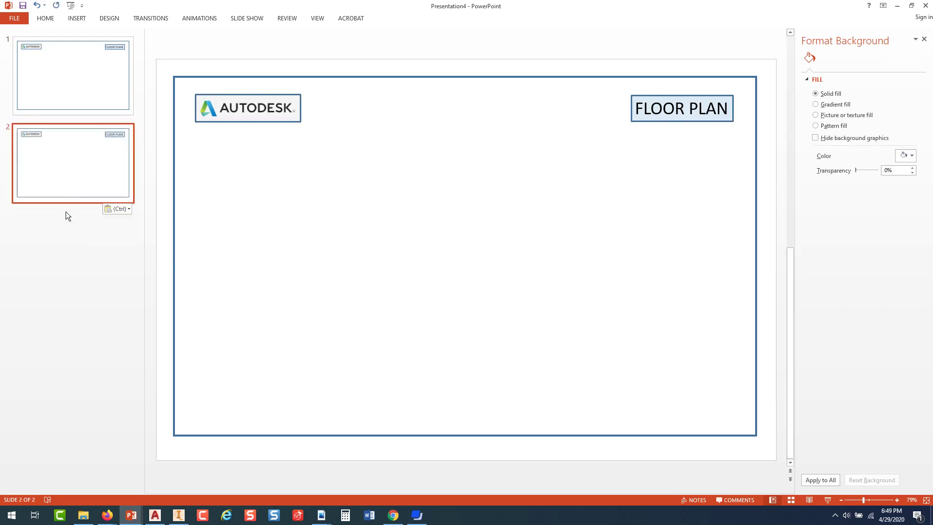
pyautogui.click(92, 87)
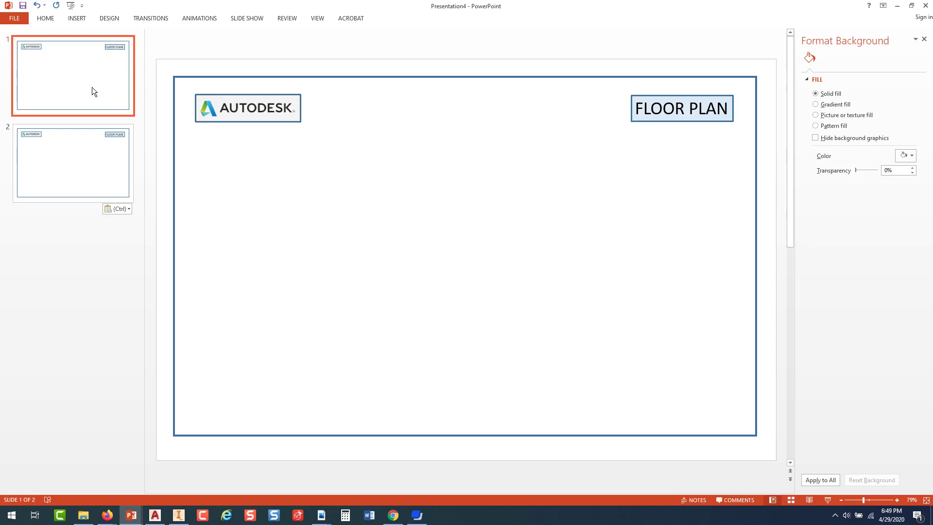
pyautogui.rightClick(31, 230)
pyautogui.click(52, 248)
# Copy slides 1 to 3 together, paste them after slide 3 and return to slide 1.
pyautogui.click(89, 79)
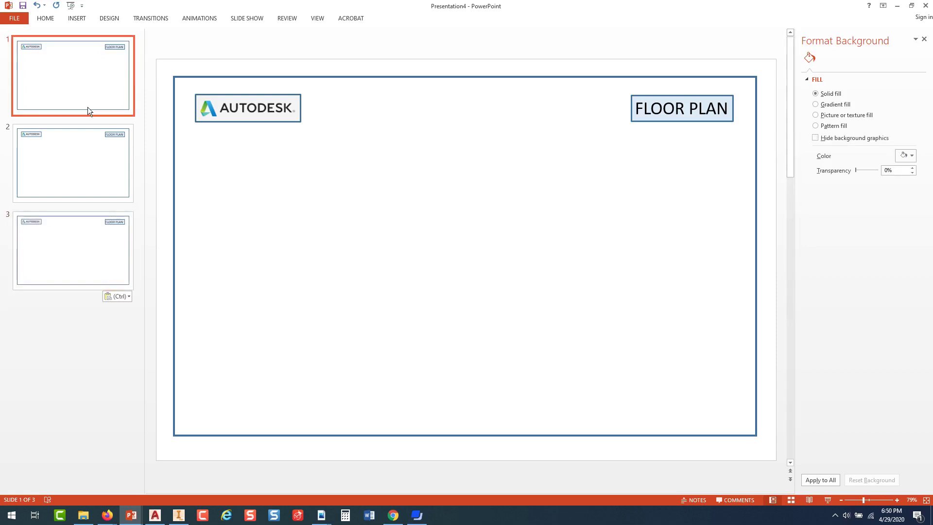
pyautogui.keyDown('shift'); pyautogui.click(68, 185); pyautogui.keyUp('shift')
pyautogui.keyDown('shift'); pyautogui.click(69, 239); pyautogui.keyUp('shift')
pyautogui.rightClick(75, 240)
pyautogui.click(91, 265)
pyautogui.click(52, 315)
pyautogui.rightClick(52, 315)
pyautogui.click(71, 335)
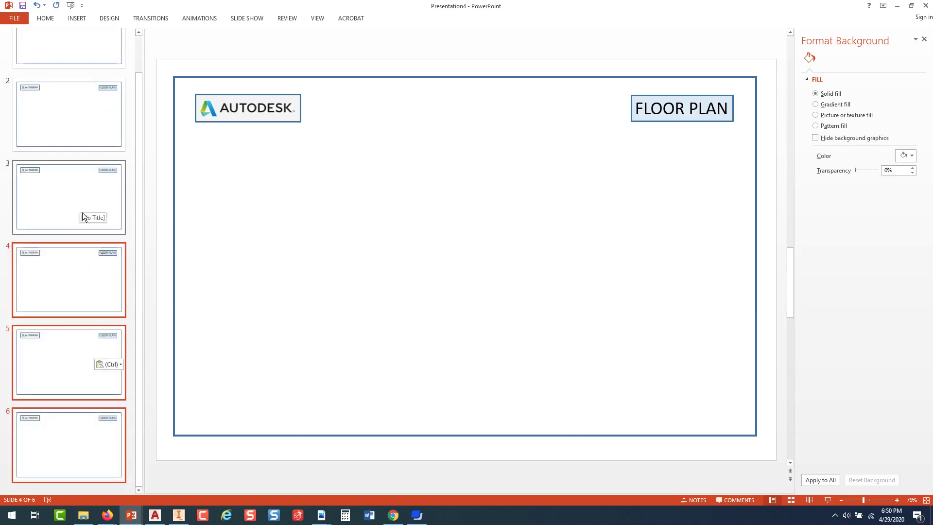
pyautogui.click(451, 179)
pyautogui.scroll(2, 119, 158)
pyautogui.click(75, 83)
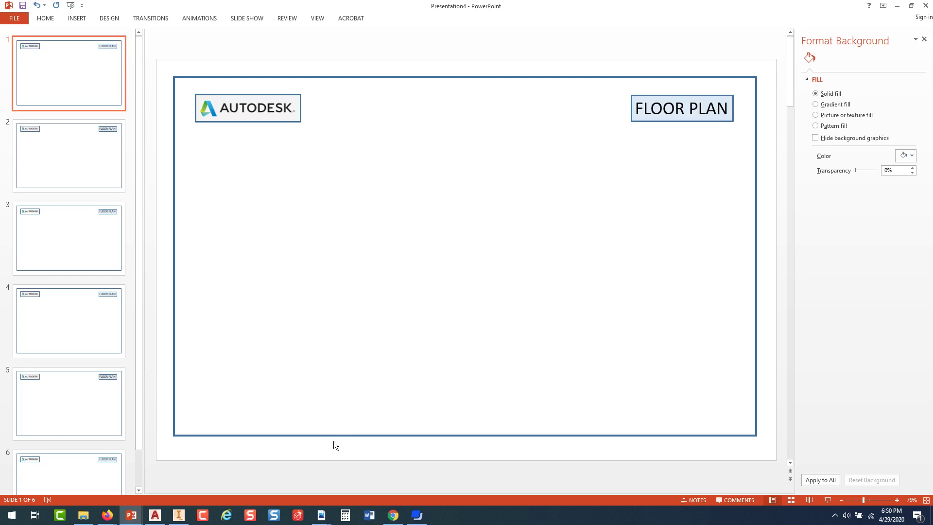
# Switch to Acrobat, look at the cabin floor plan PDF and bring up the butterfly valve assembly drawing.
pyautogui.moveTo(322, 518)
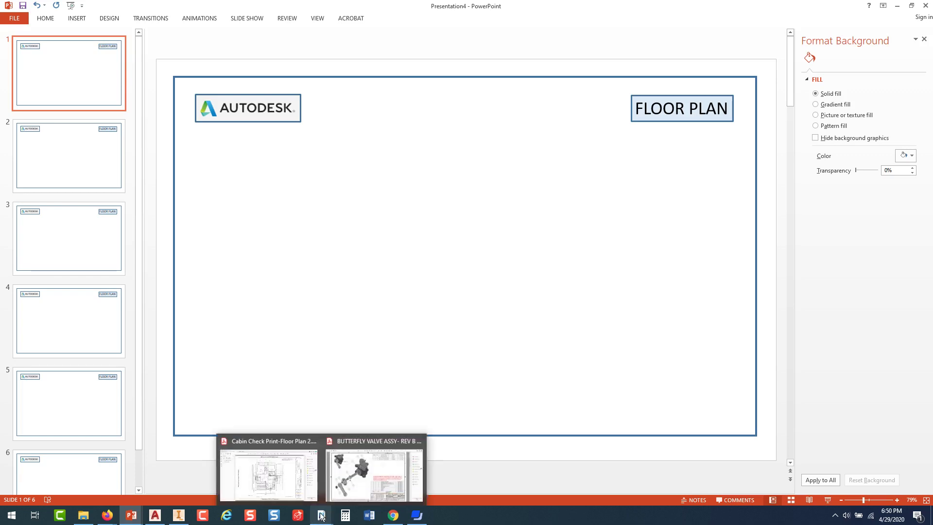
pyautogui.click(323, 518)
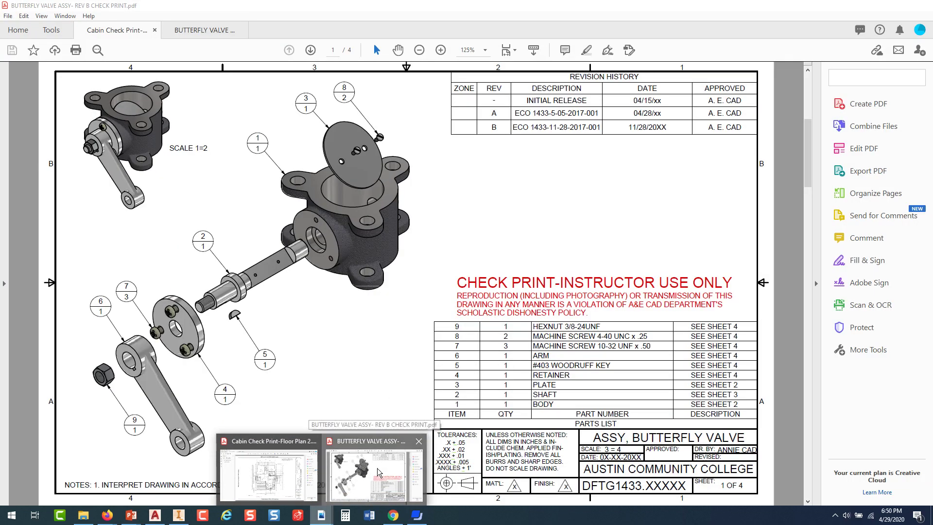
pyautogui.click(377, 468)
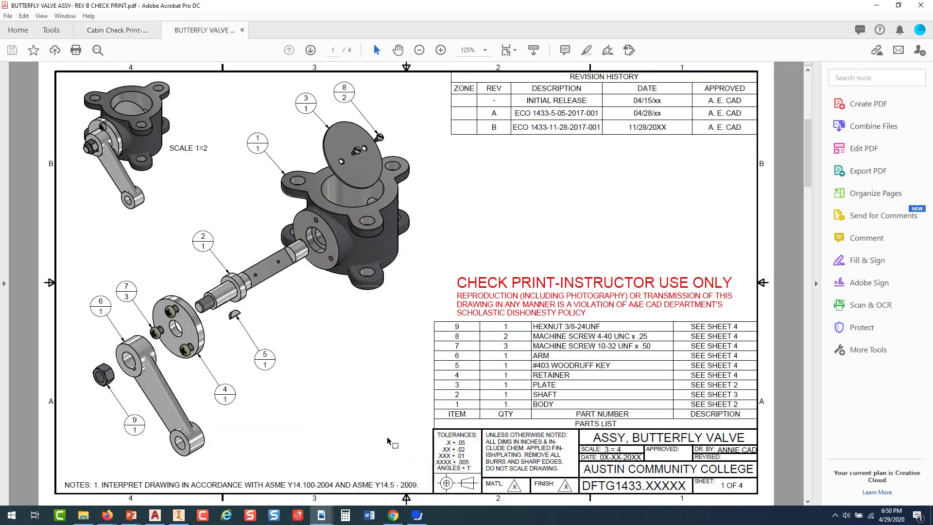
pyautogui.click(130, 30)
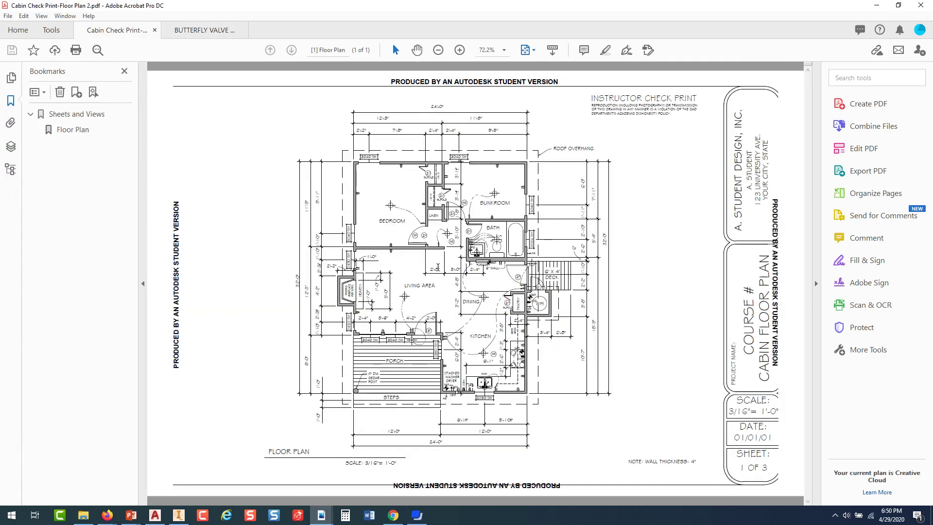
pyautogui.click(211, 31)
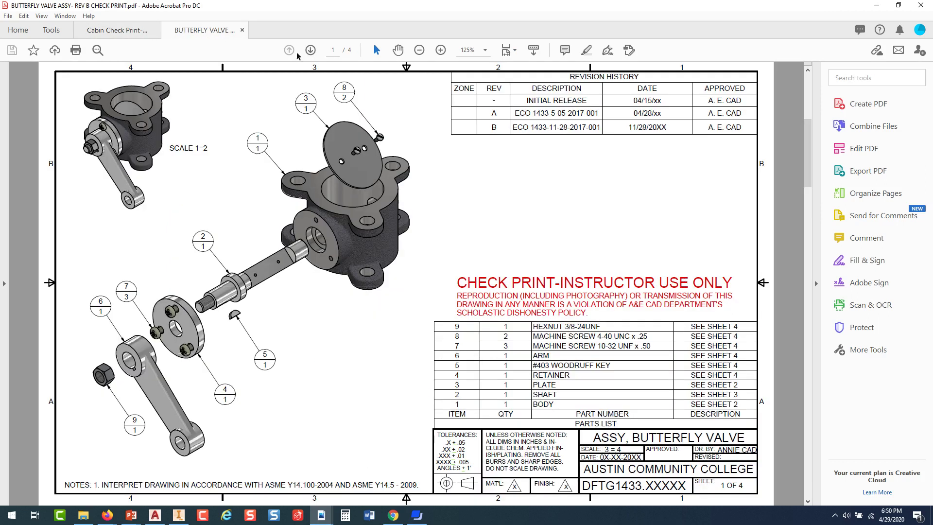
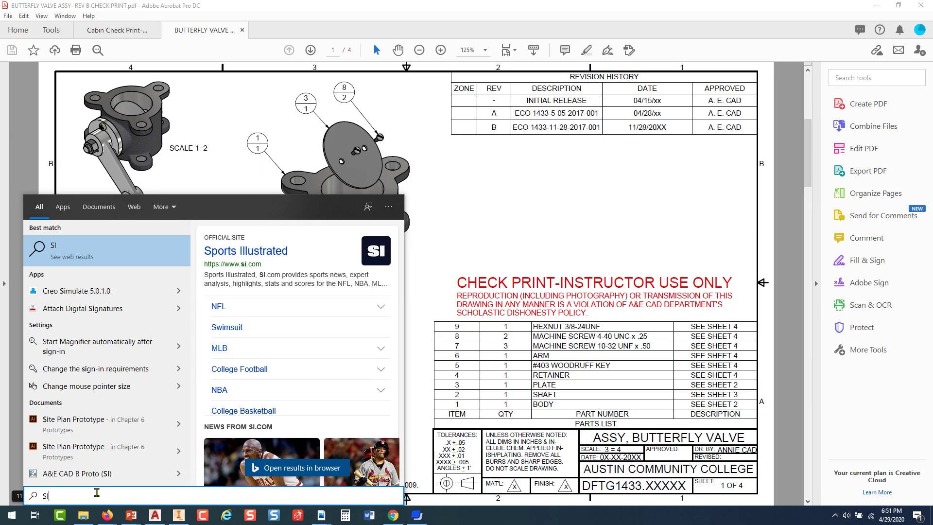
# Open the Snipping Tool, move its window off the assembly view and try to capture the exploded valve.
pyautogui.write('N')
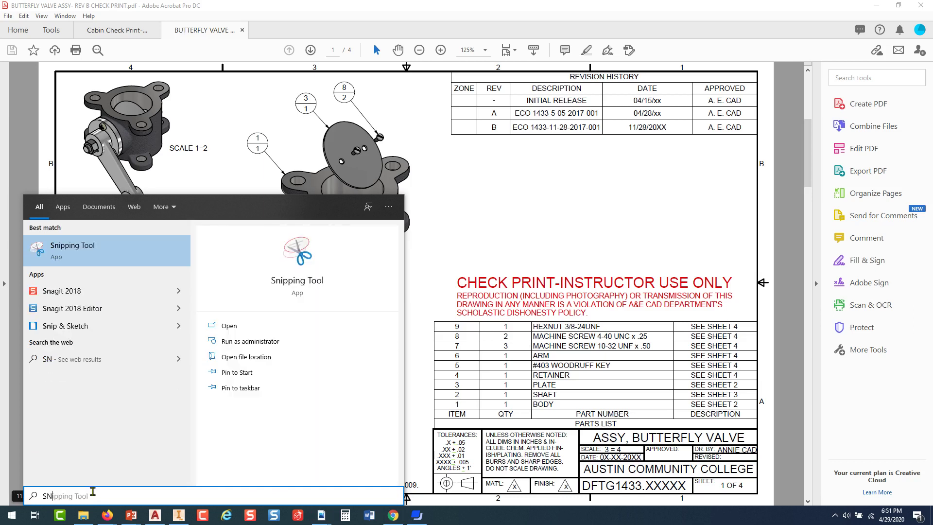
pyautogui.click(83, 246)
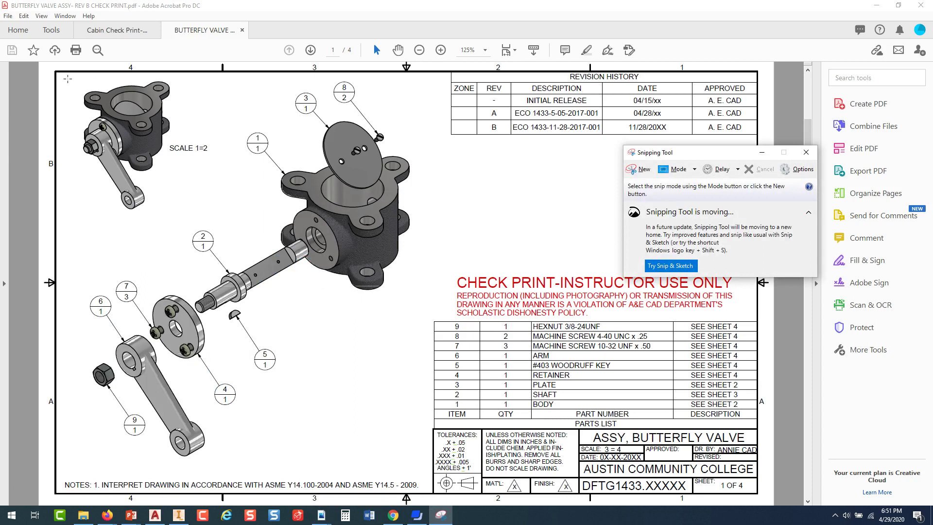
pyautogui.moveTo(694, 154); pyautogui.dragTo(573, 144)
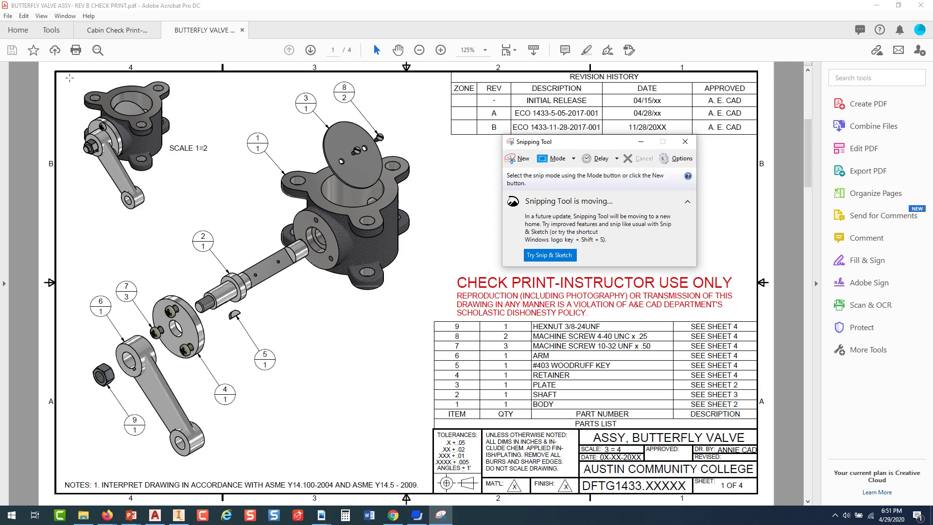
pyautogui.moveTo(70, 78)
pyautogui.mouseDown()
pyautogui.moveTo(117, 141)
pyautogui.moveTo(416, 308)
pyautogui.moveTo(413, 388)
pyautogui.moveTo(426, 465)
pyautogui.mouseUp()
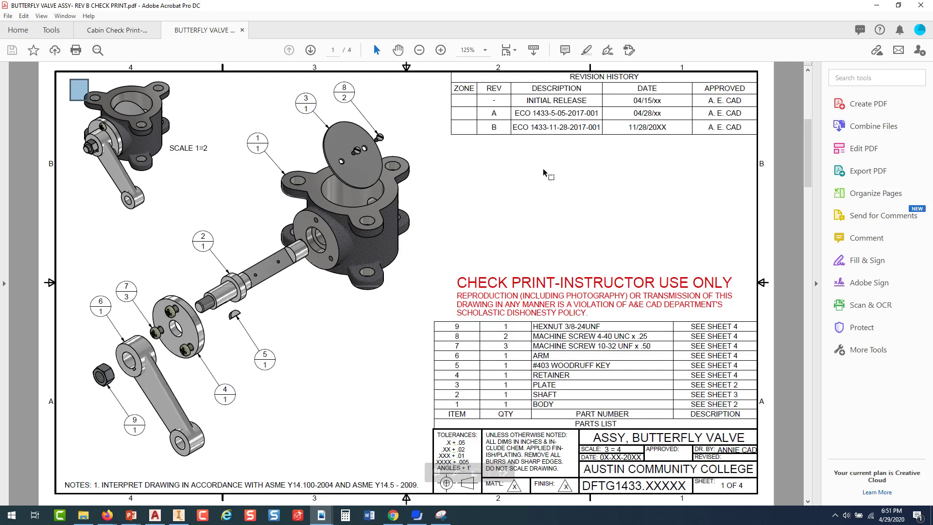
pyautogui.click(88, 99)
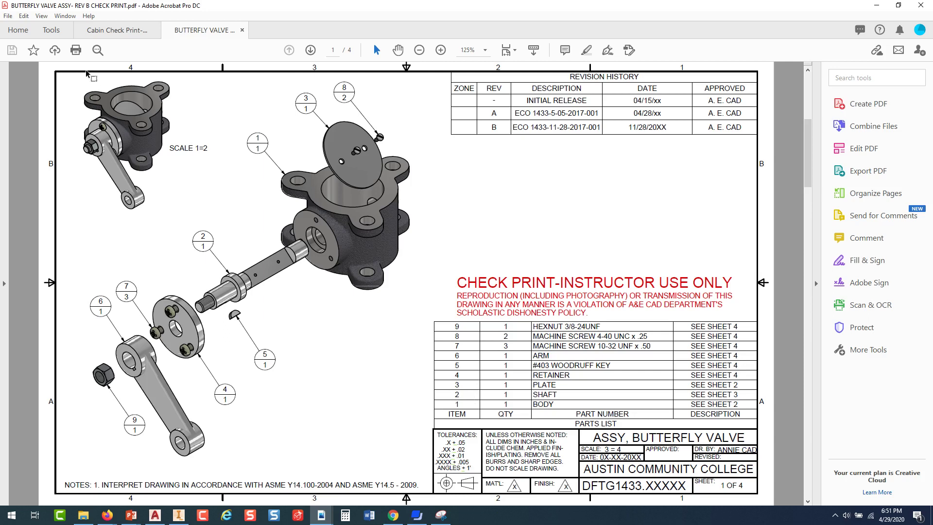
pyautogui.moveTo(68, 82)
pyautogui.mouseDown()
pyautogui.moveTo(393, 450)
pyautogui.moveTo(435, 473)
pyautogui.moveTo(429, 466)
pyautogui.mouseUp()
# Reopen the Snipping Tool, capture the exploded butterfly valve with its assembled view and copy the snip.
pyautogui.click(7, 522)
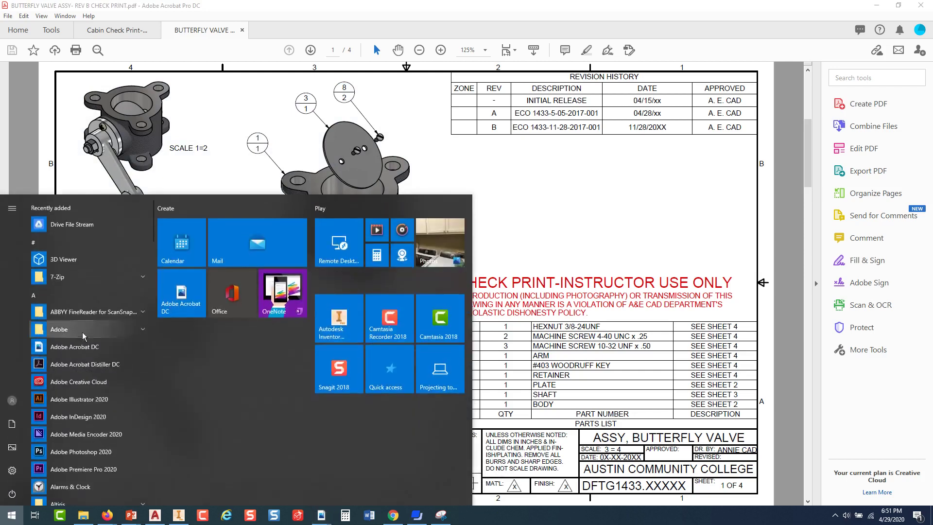
pyautogui.write('SNIP')
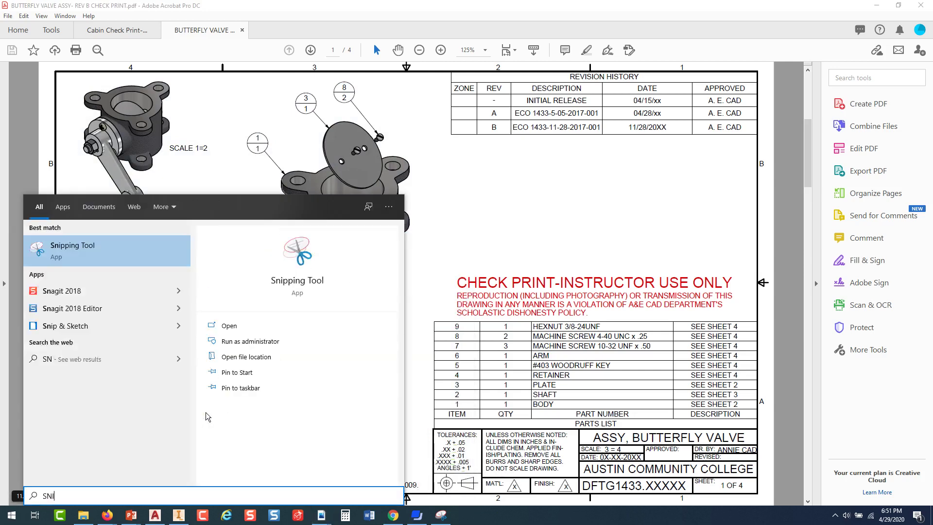
pyautogui.click(73, 250)
pyautogui.click(519, 158)
pyautogui.moveTo(71, 76)
pyautogui.mouseDown()
pyautogui.moveTo(317, 260)
pyautogui.moveTo(421, 461)
pyautogui.mouseUp()
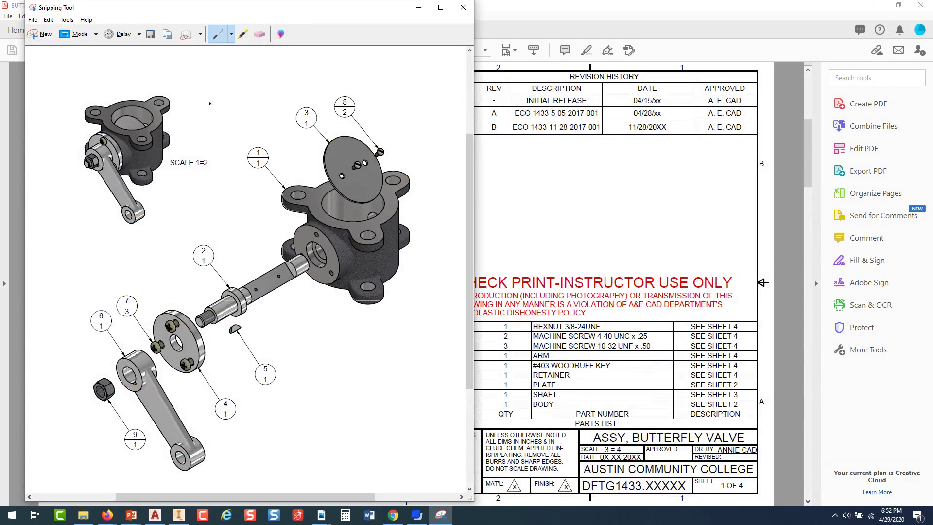
pyautogui.click(49, 20)
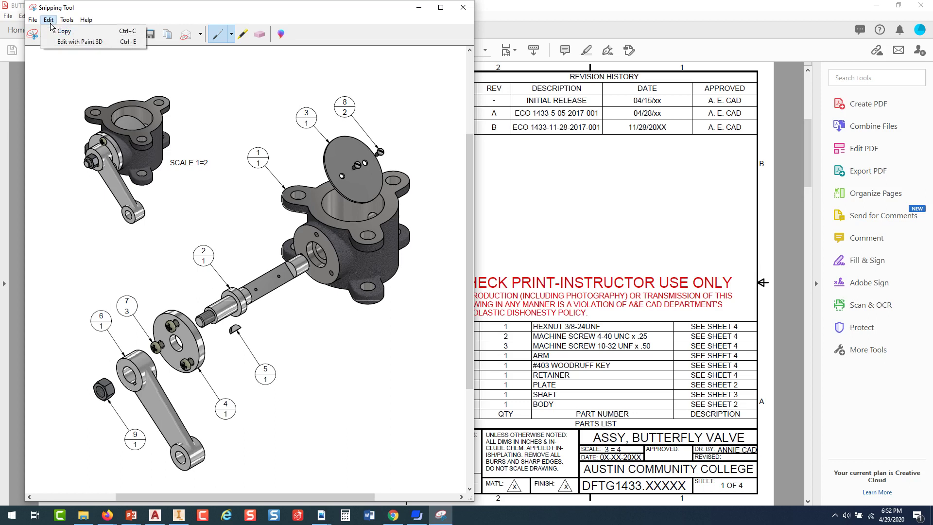
pyautogui.click(59, 29)
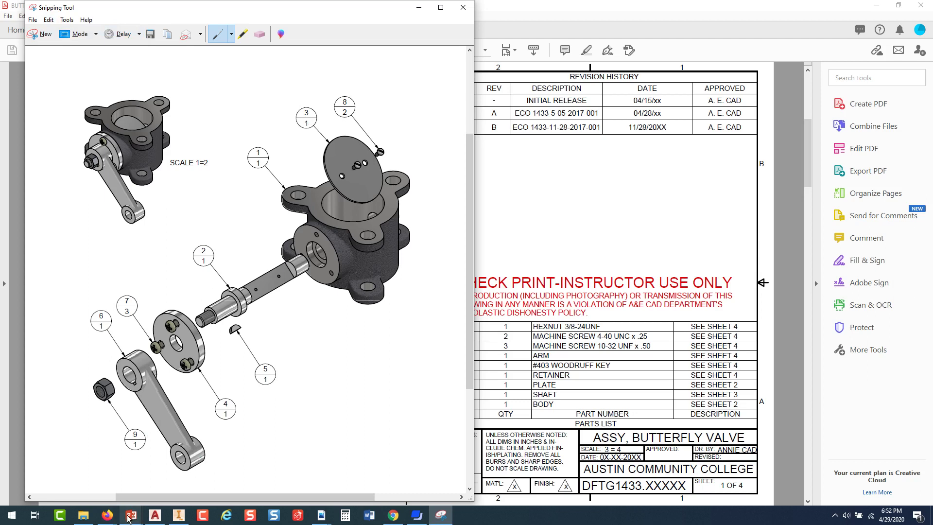
# Switch to Presentation4 in PowerPoint and paste the butterfly valve snip onto slide 1.
pyautogui.moveTo(129, 518)
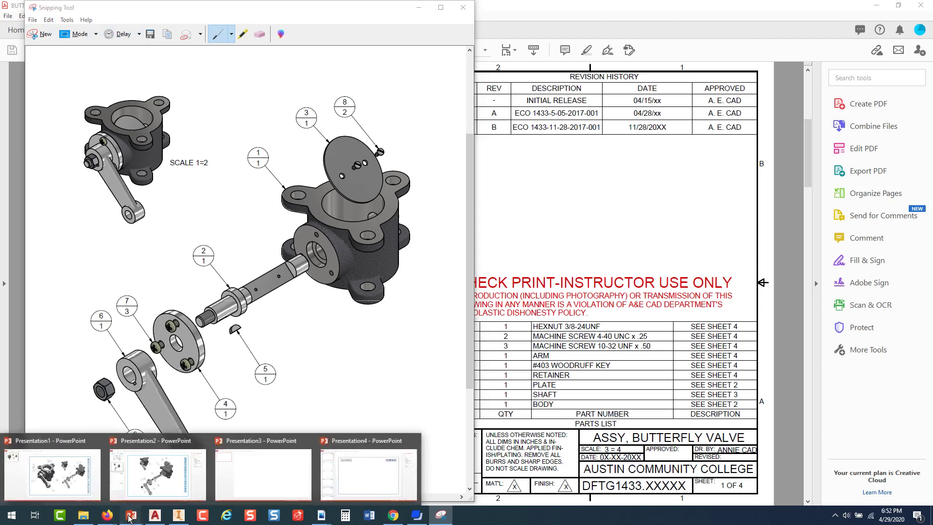
pyautogui.click(270, 483)
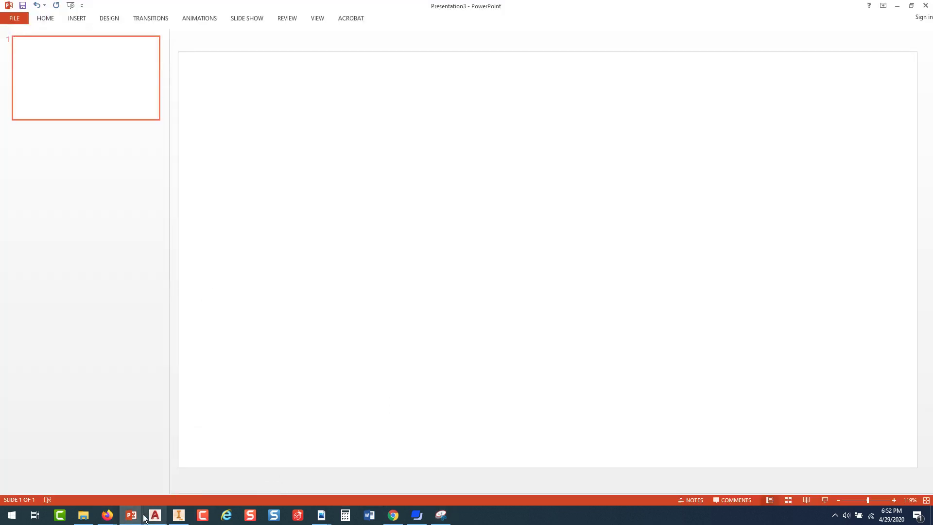
pyautogui.moveTo(130, 516)
pyautogui.click(366, 479)
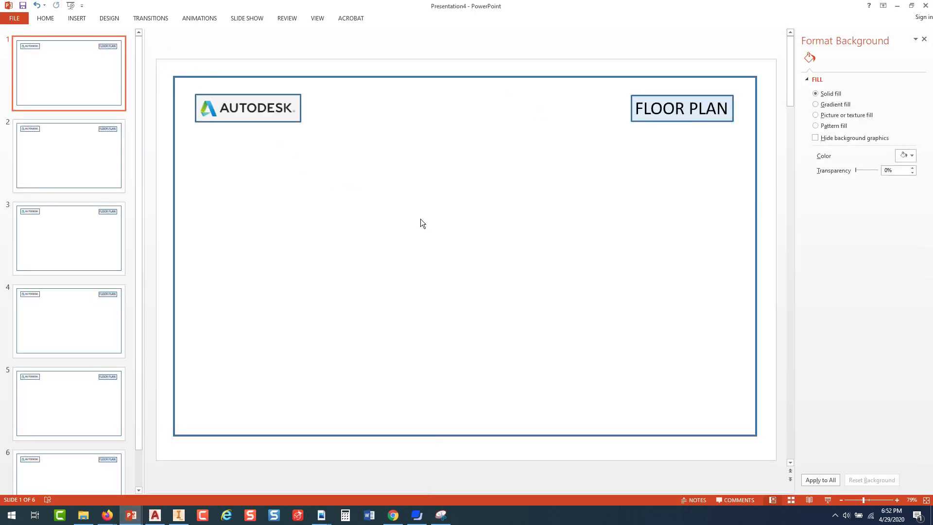
pyautogui.rightClick(431, 171)
pyautogui.click(451, 192)
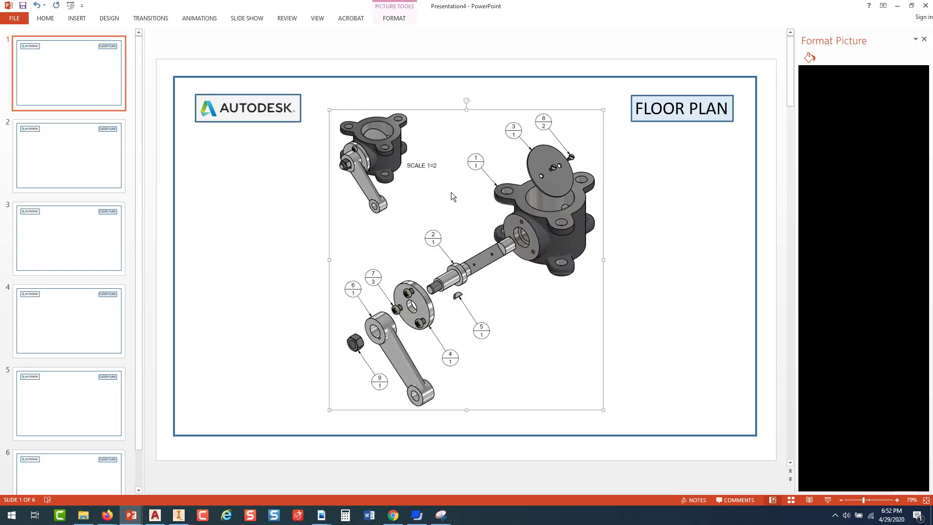
# Enlarge the valve picture and position it inside the border between the logo and the FLOOR PLAN box.
pyautogui.moveTo(451, 191); pyautogui.dragTo(437, 190)
pyautogui.moveTo(589, 403); pyautogui.dragTo(608, 414)
pyautogui.moveTo(567, 346); pyautogui.dragTo(573, 338)
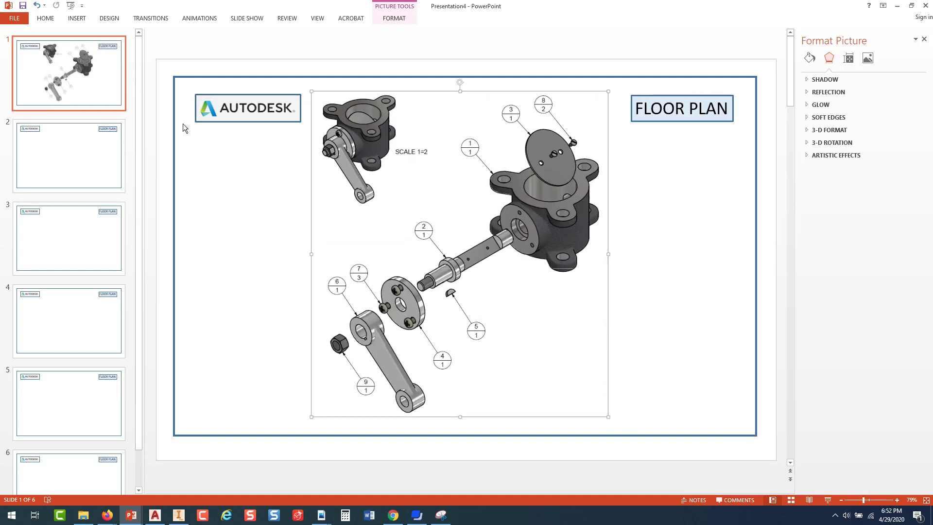